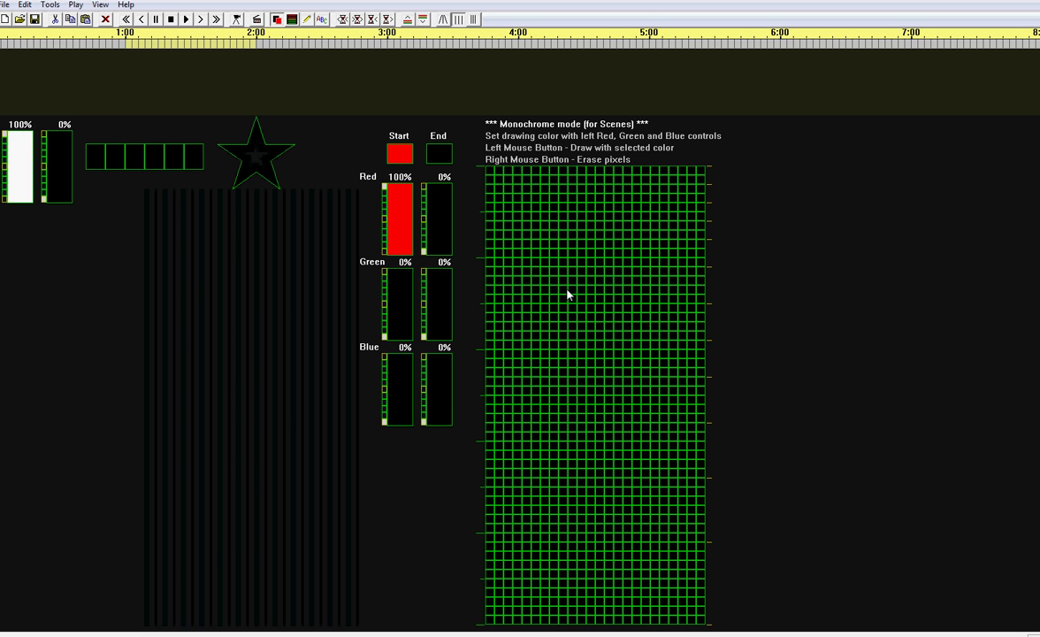
- Add a text action with the name, replacing ABCDEF, in the 10-12x12 Bold System font
left_click(321, 21)
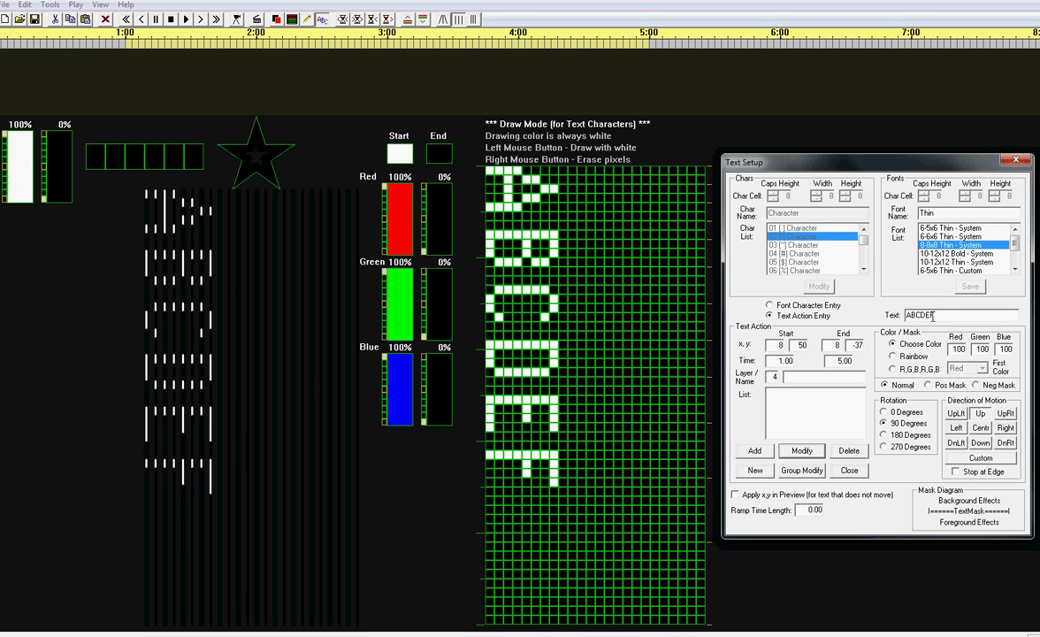
left_click_drag(941, 316, 755, 326)
type("Merry")
left_click(949, 253)
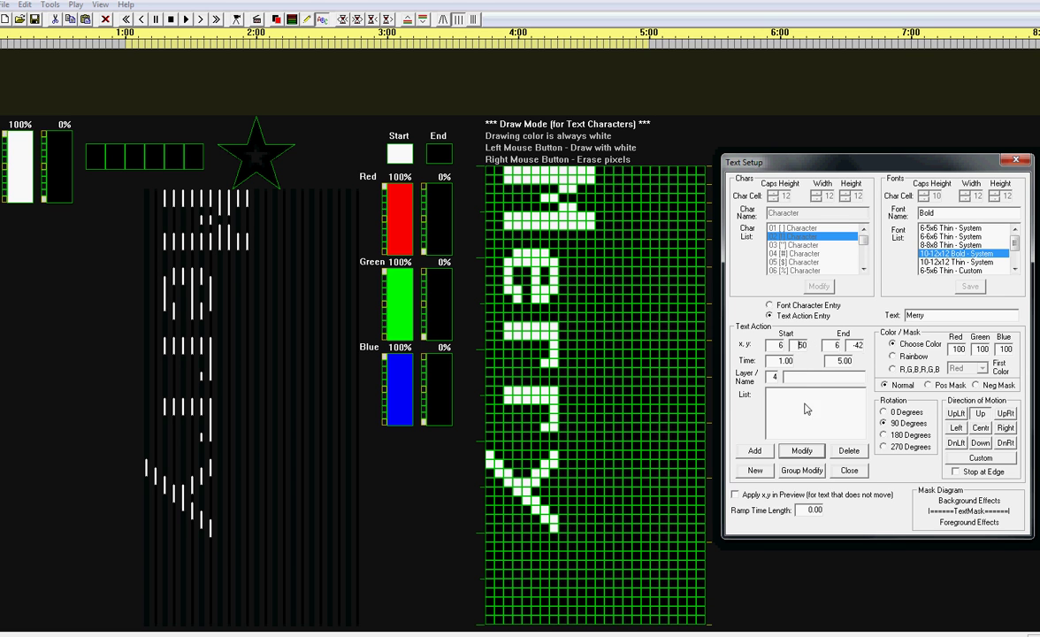
left_click(754, 452)
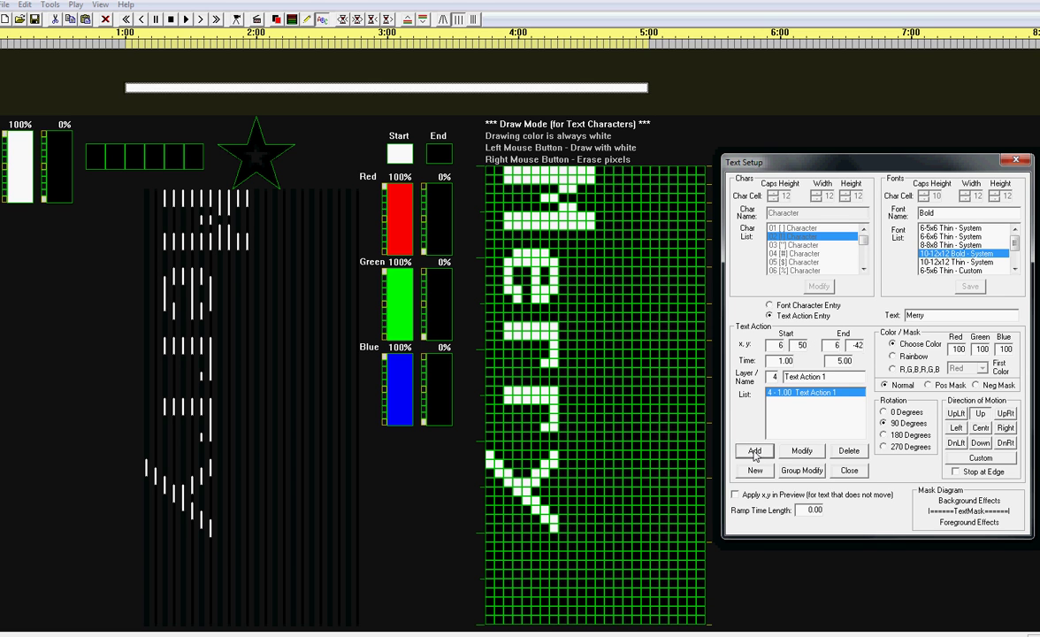
- Make Text Action 1 a negative mask and preview the sequence to its 8:00 end
left_click(977, 385)
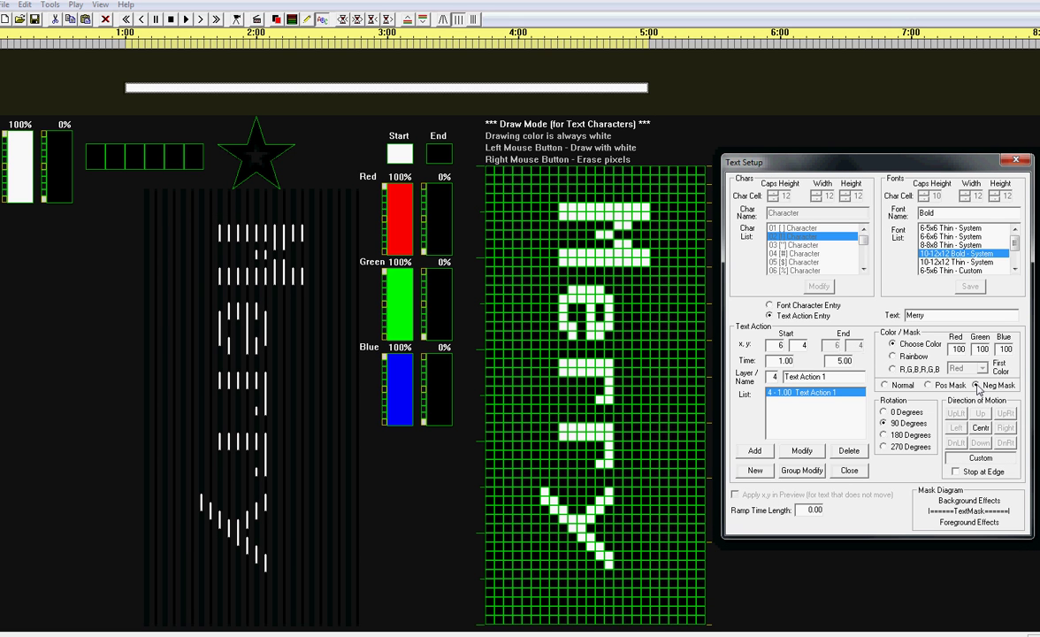
left_click(803, 451)
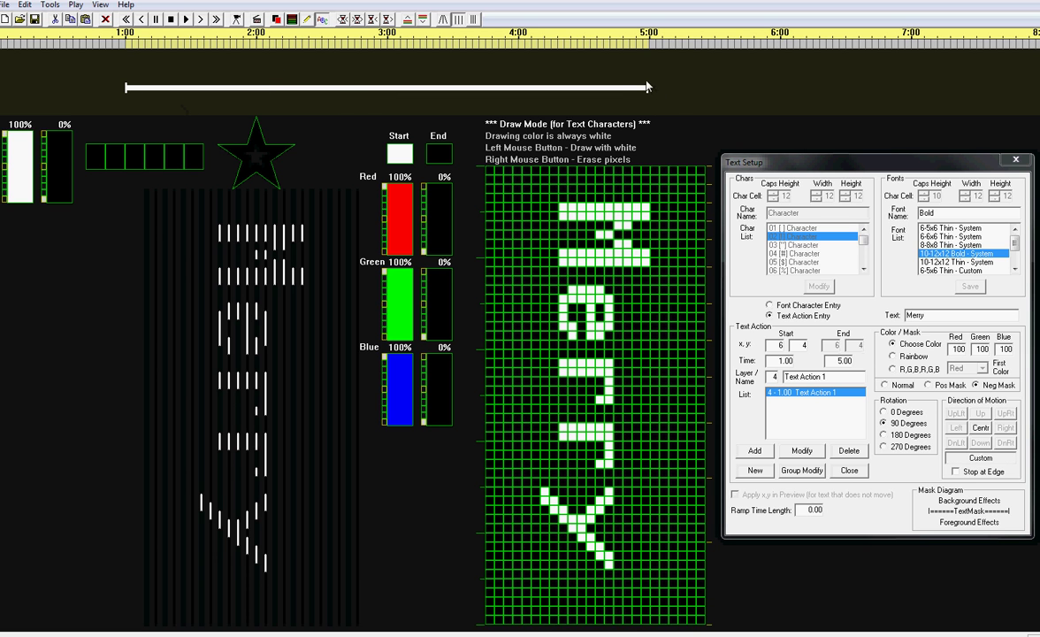
left_click(186, 20)
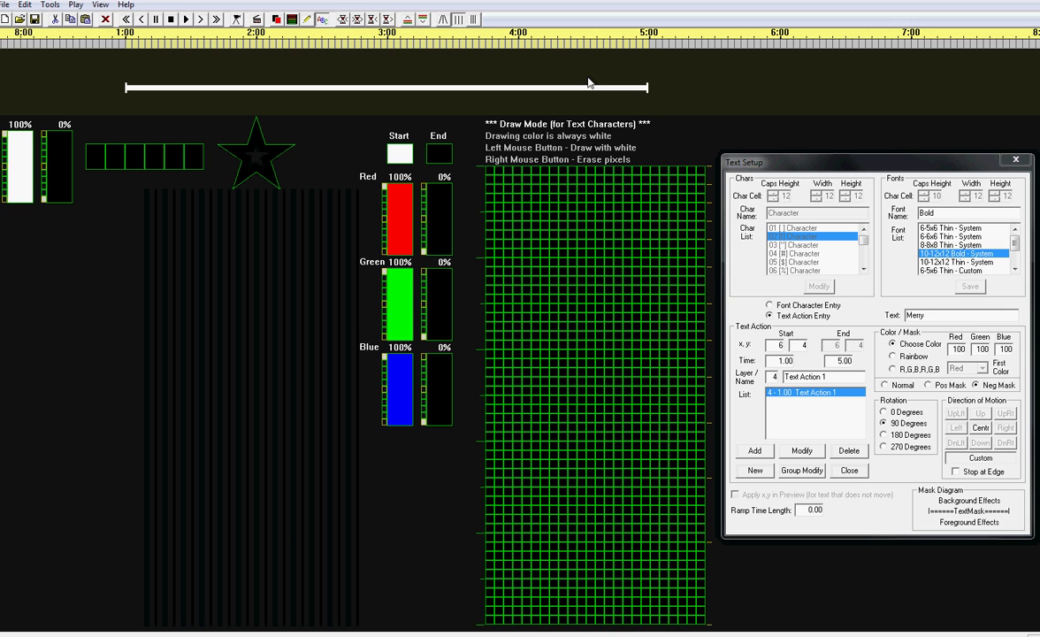
- Add Scene 1 as a full-grid solid red fill: red 100%, green and blue 0%
left_click(257, 19)
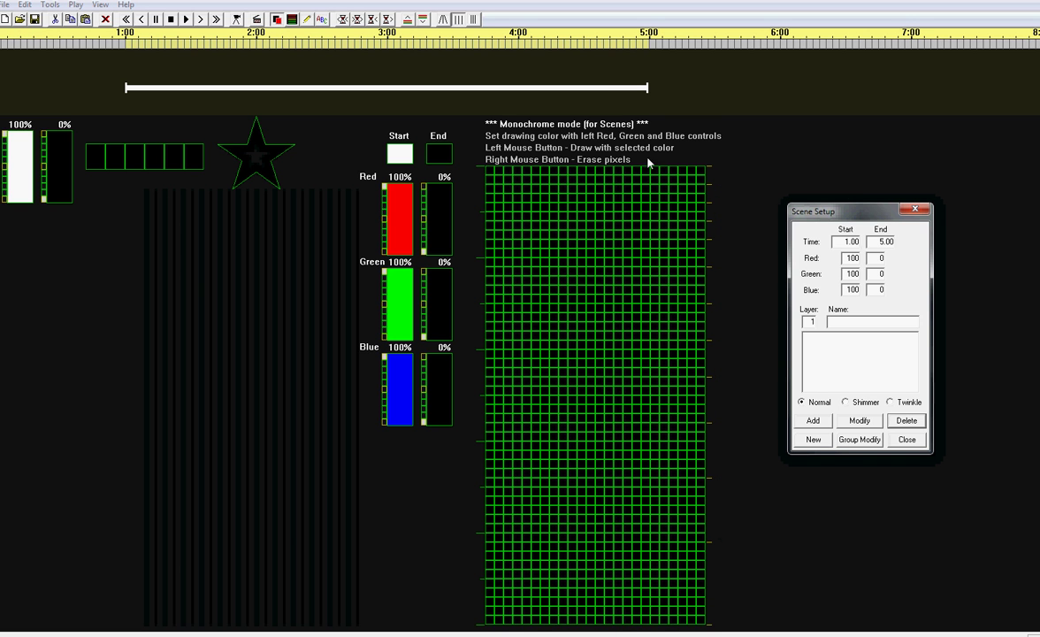
left_click(425, 188)
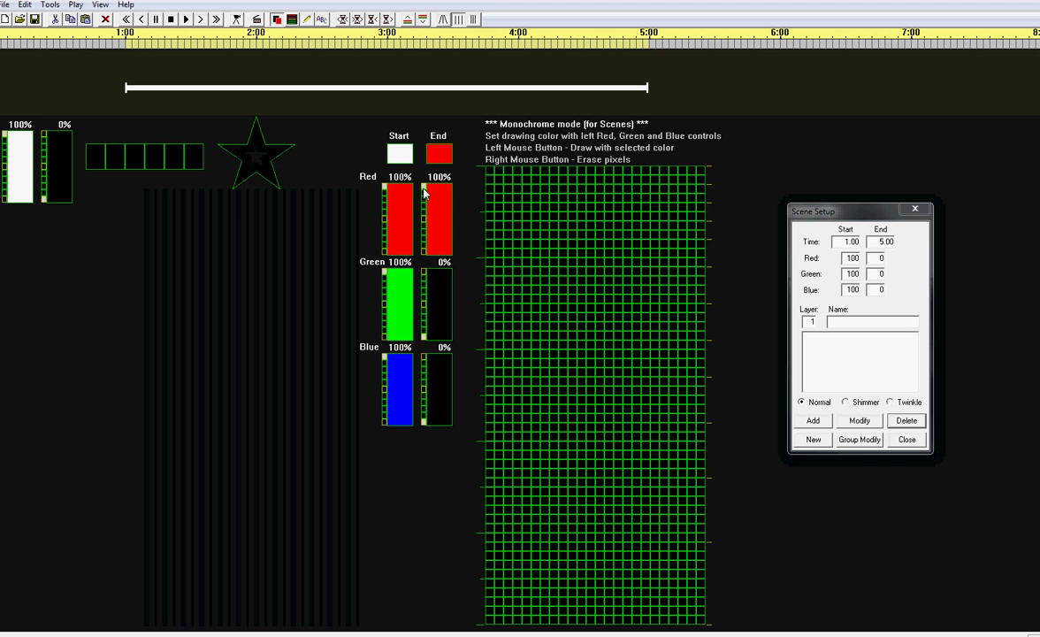
left_click(390, 337)
left_click(385, 423)
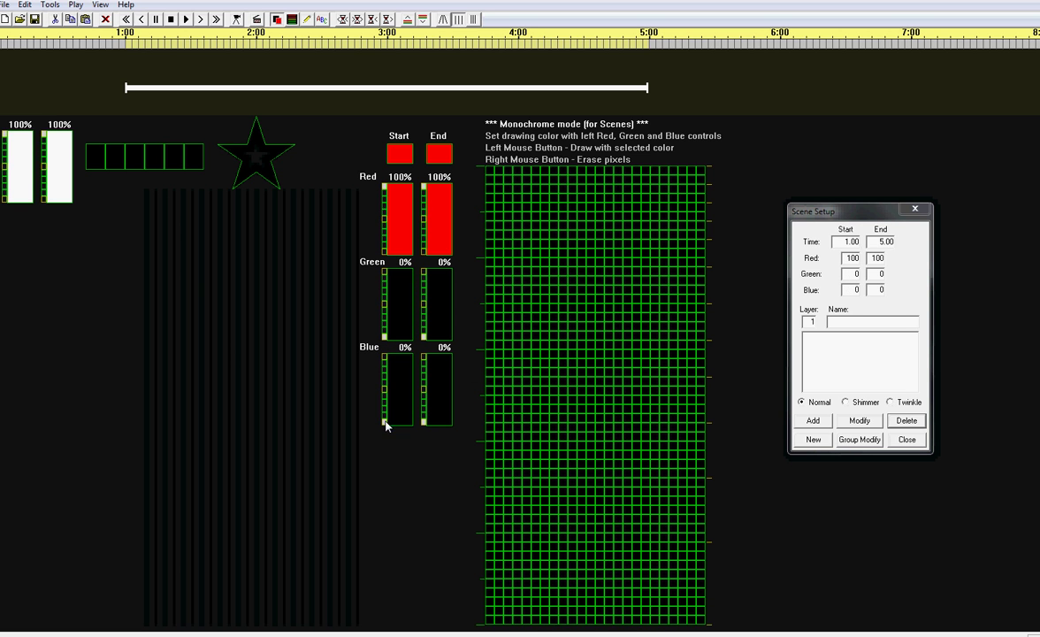
left_click(576, 259)
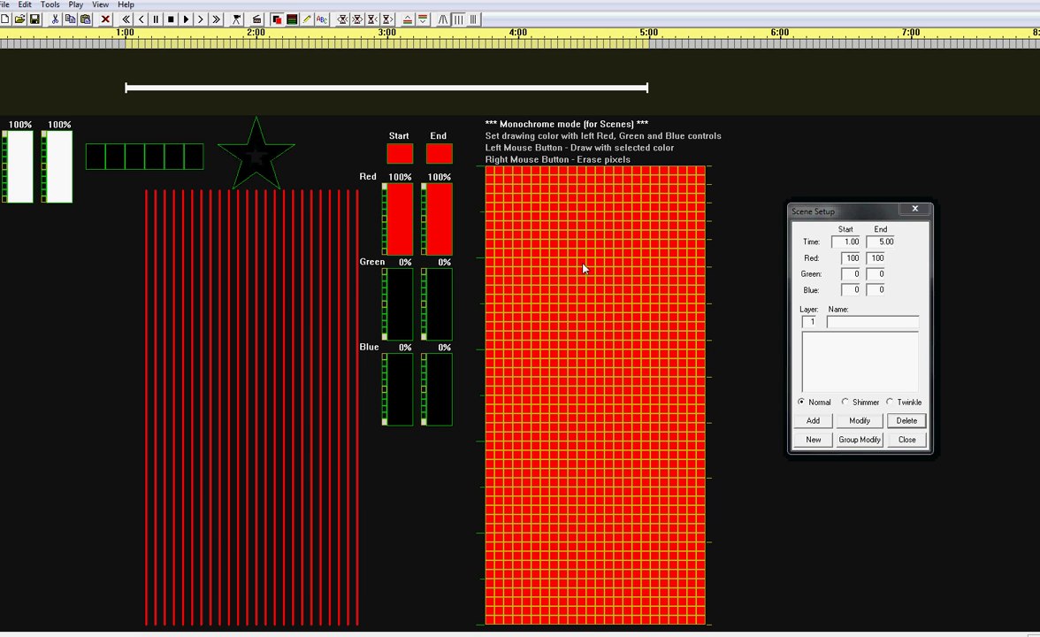
left_click(813, 420)
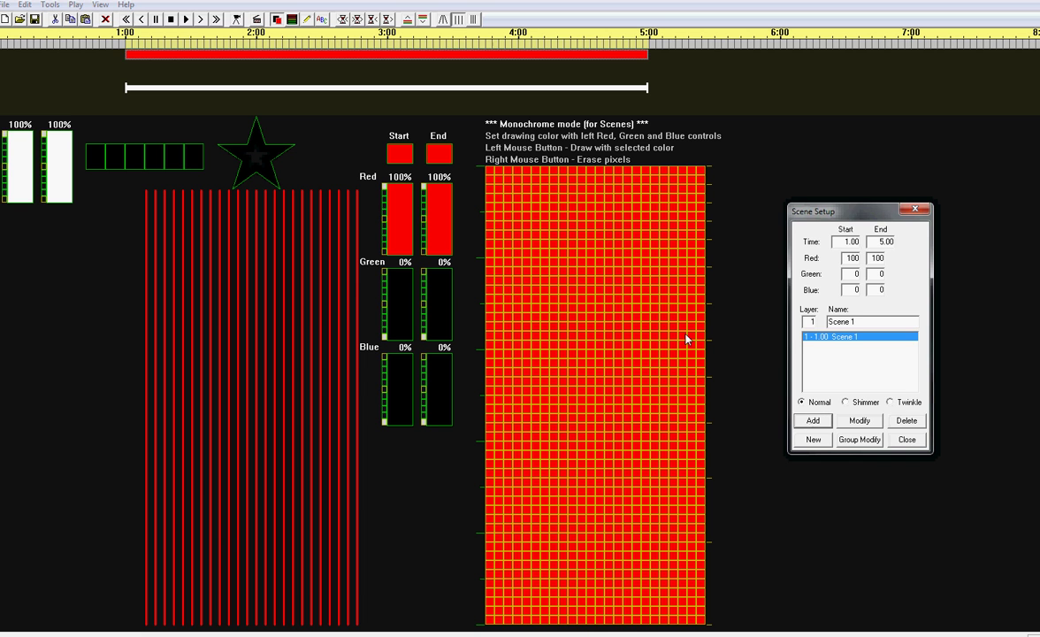
- Move Scene 1 down to layer 6 and preview it in front of the text mask
left_click(424, 19)
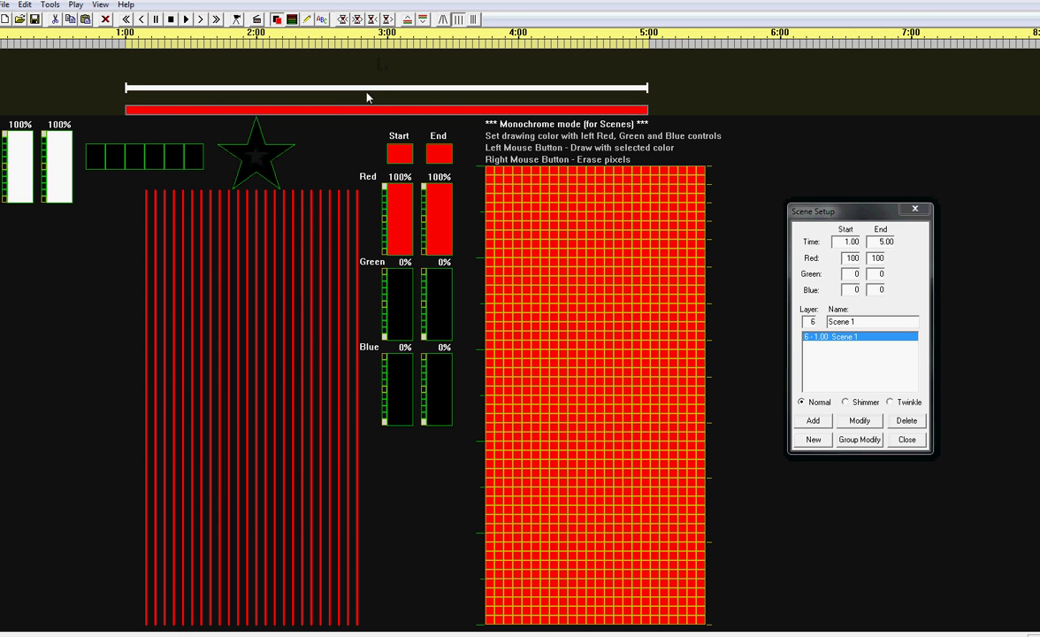
left_click(186, 18)
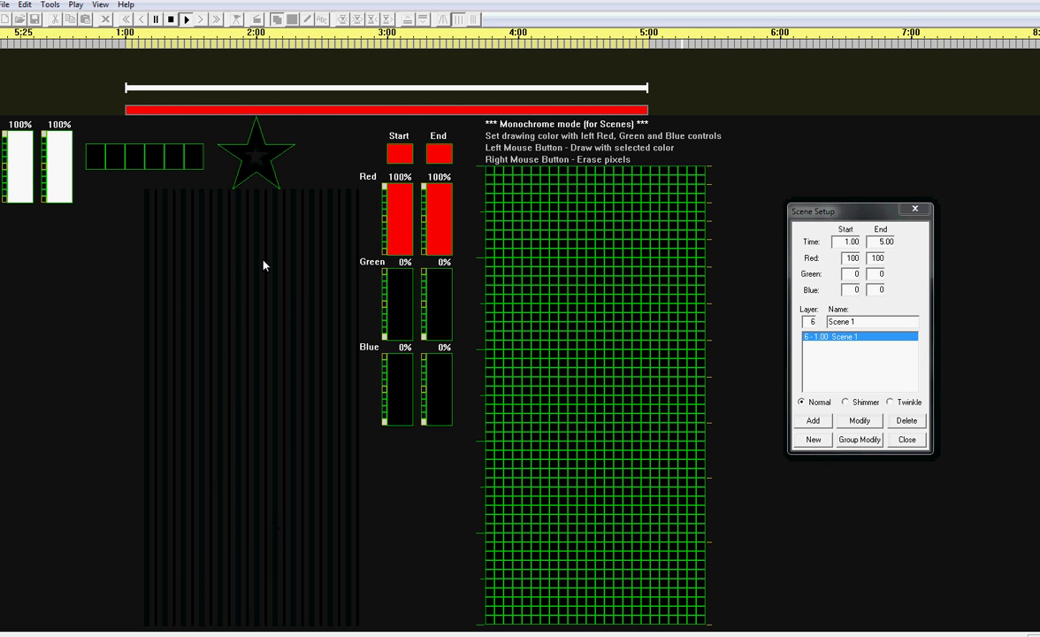
left_click(403, 113)
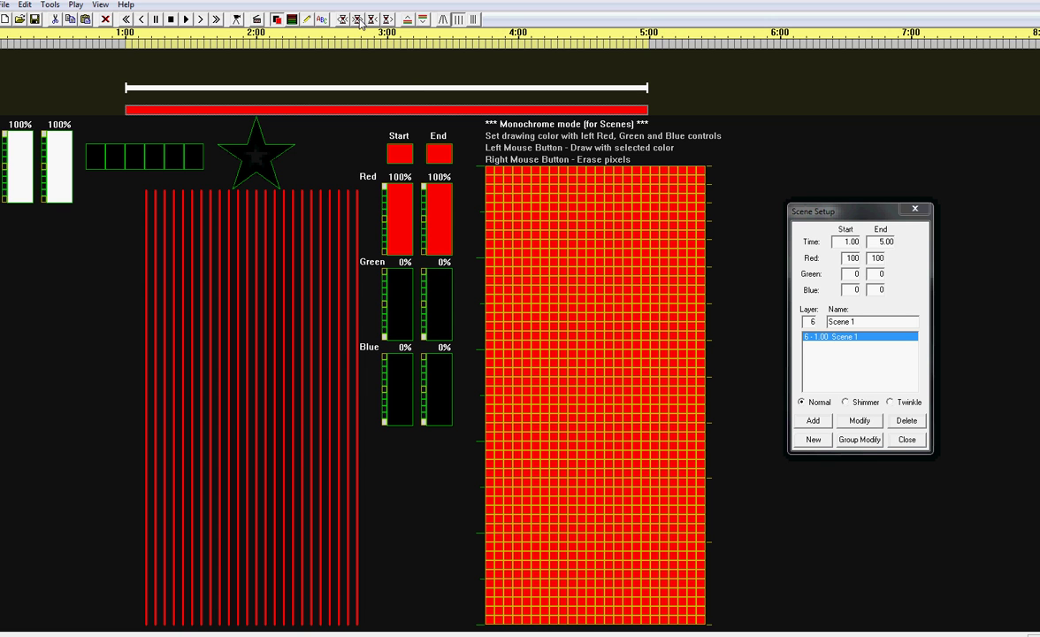
- Move Scene 1 up four layers to layer 2, behind the mask, and play the sequence
left_click(408, 21)
left_click(407, 21)
left_click(408, 21)
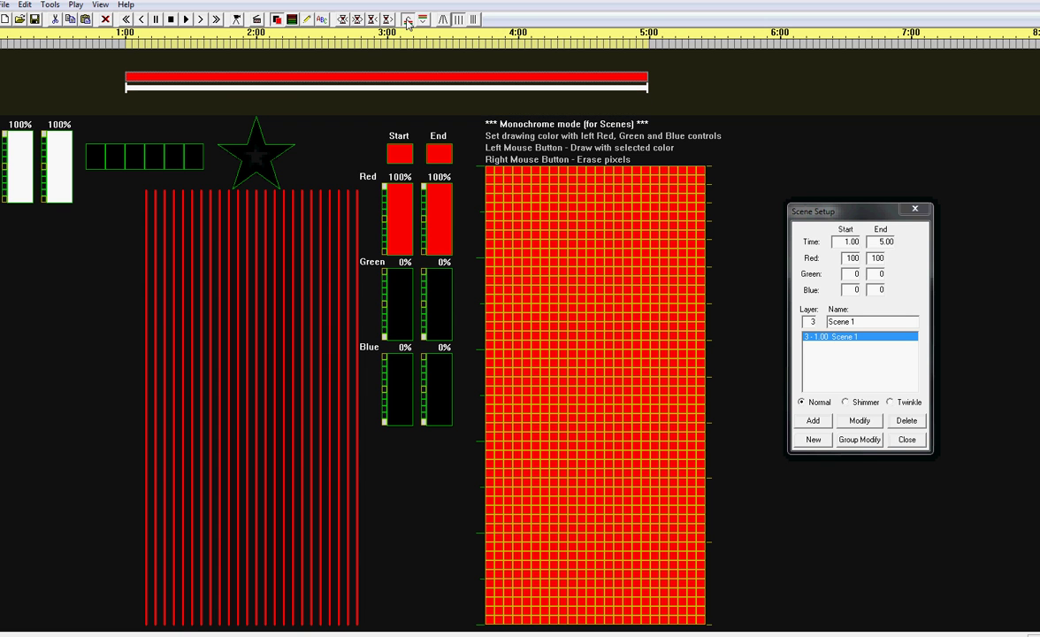
left_click(408, 21)
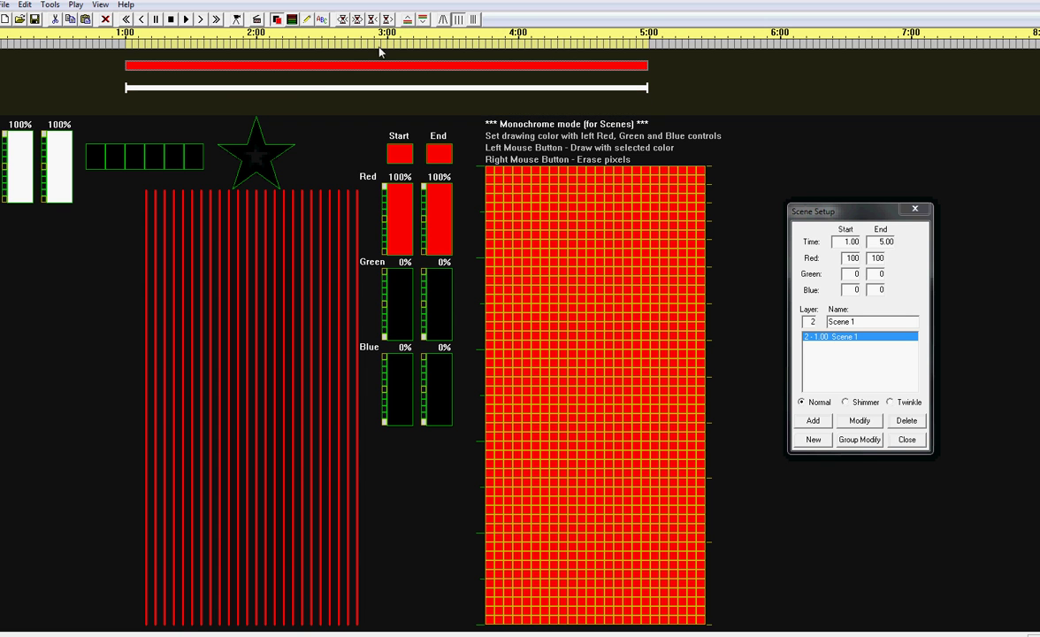
left_click(185, 18)
- Add Scene 2 on layer 6, turn it yellow with green at 100%, and play the sequence
left_click(806, 421)
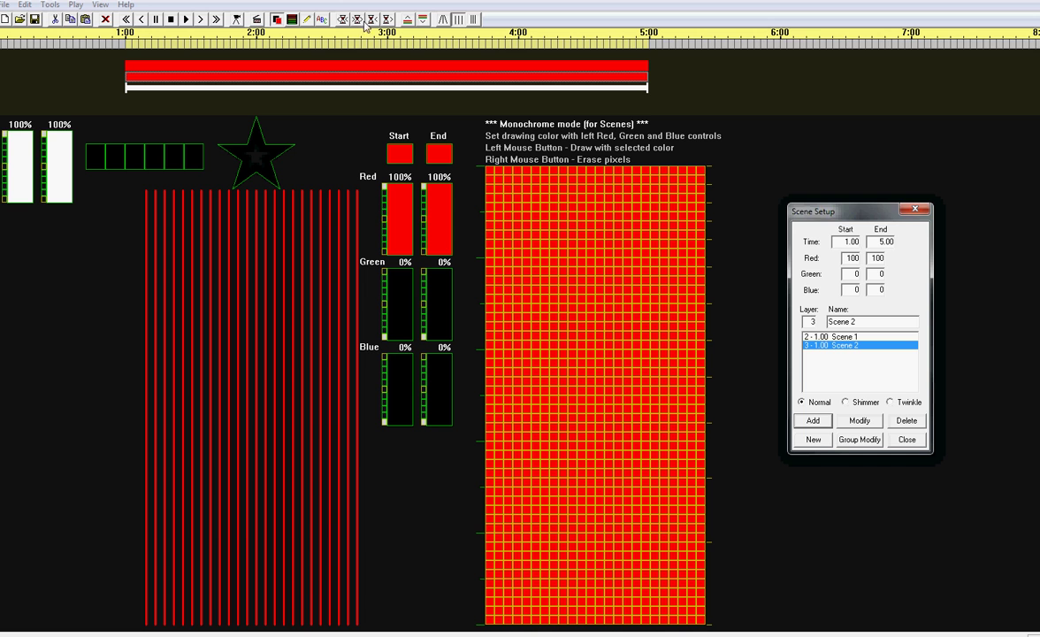
left_click(421, 21)
left_click(421, 21)
left_click(421, 21)
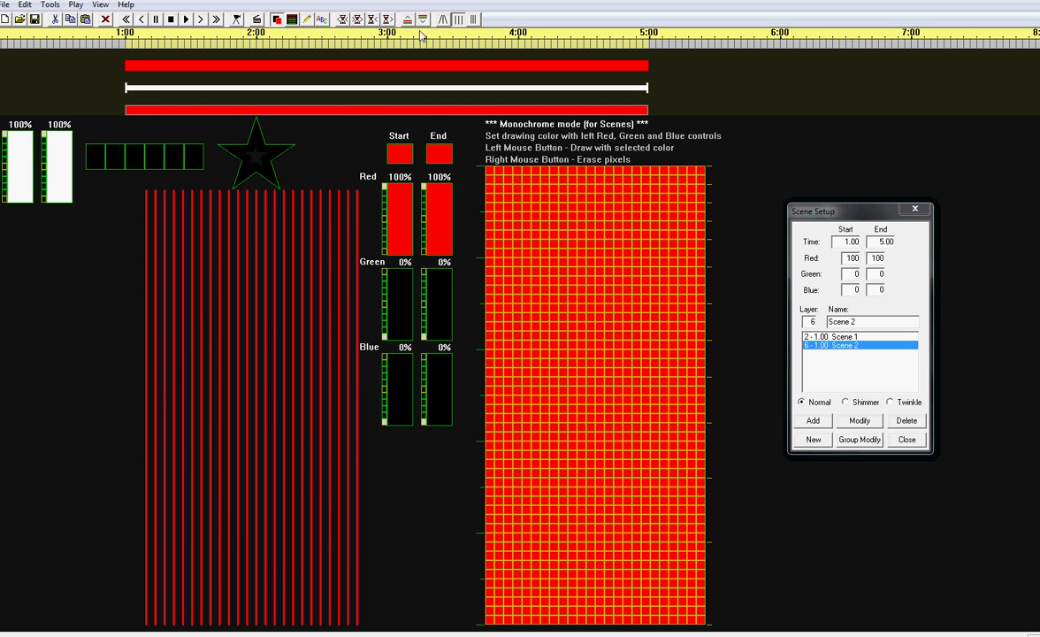
left_click(394, 281)
left_click(425, 278)
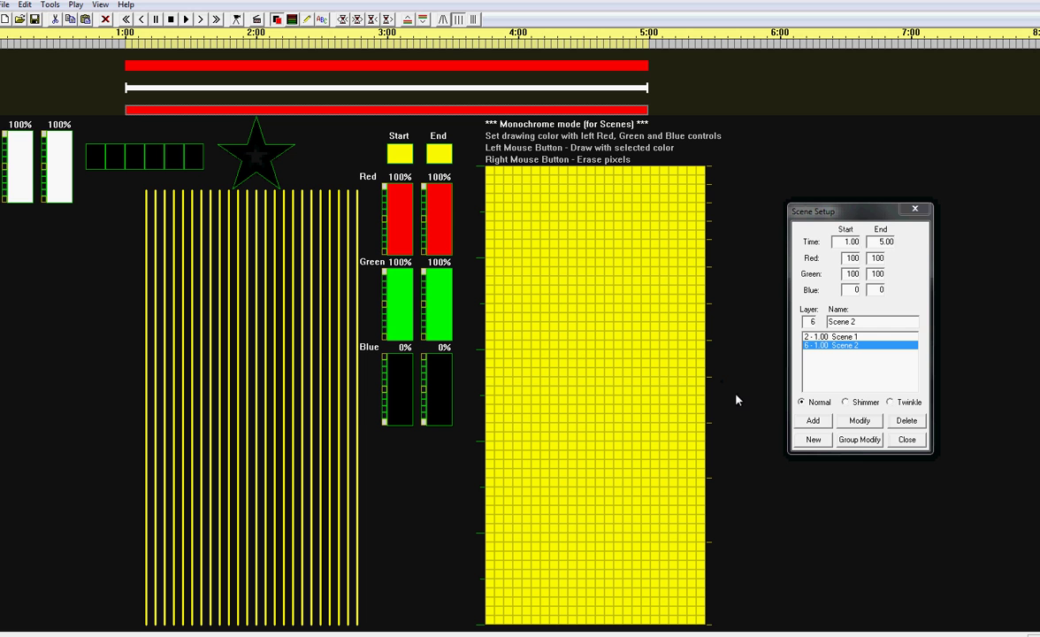
left_click(859, 420)
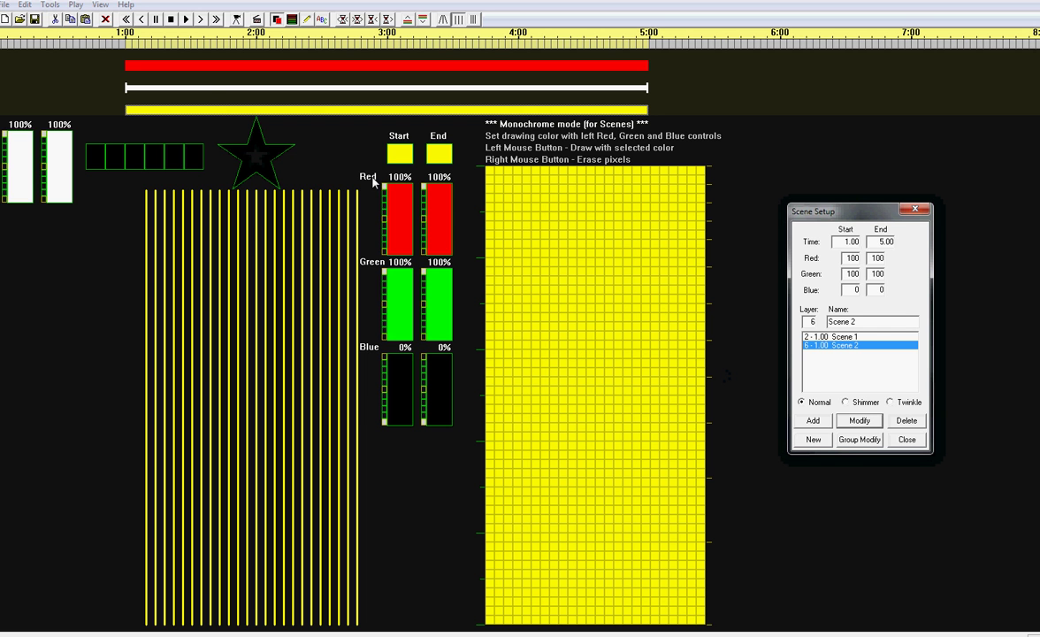
left_click(187, 20)
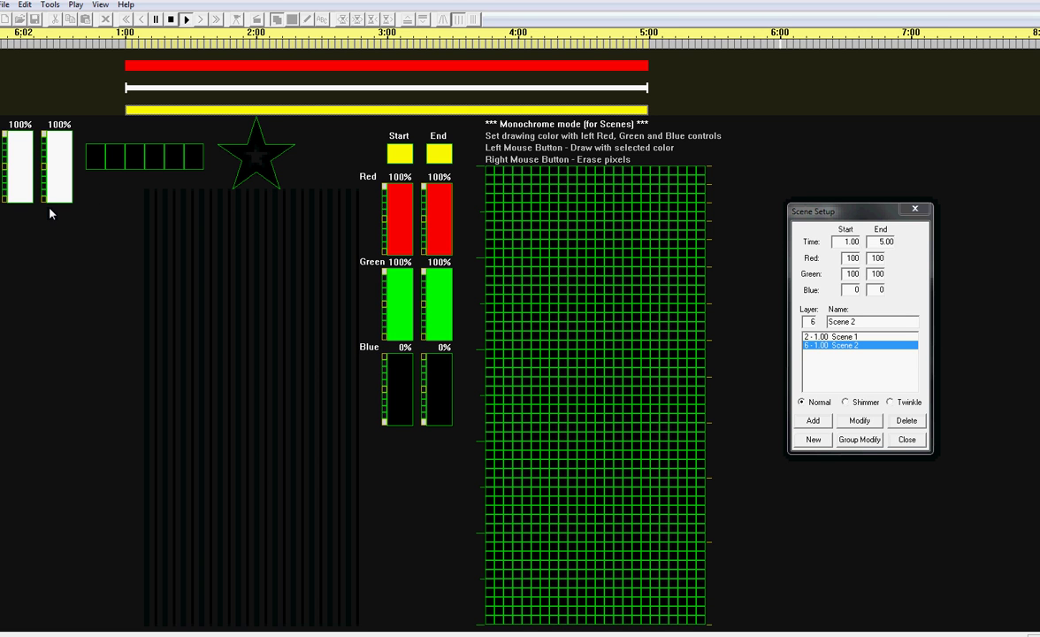
- Set Scene 2's green to 10% and end red to 0% so it fades red to dark
left_click(241, 107)
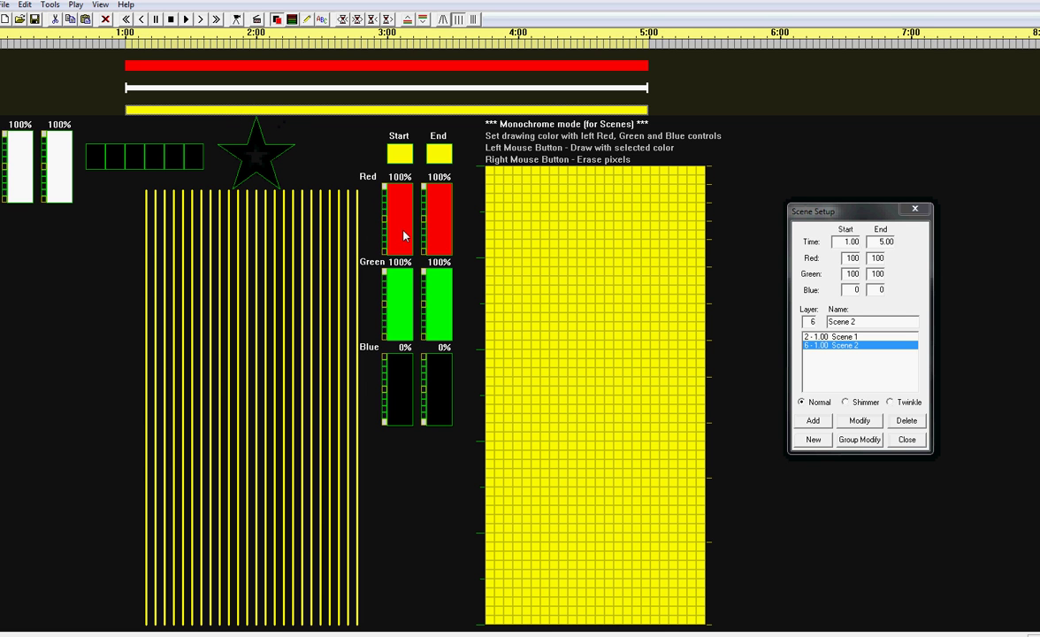
left_click(385, 337)
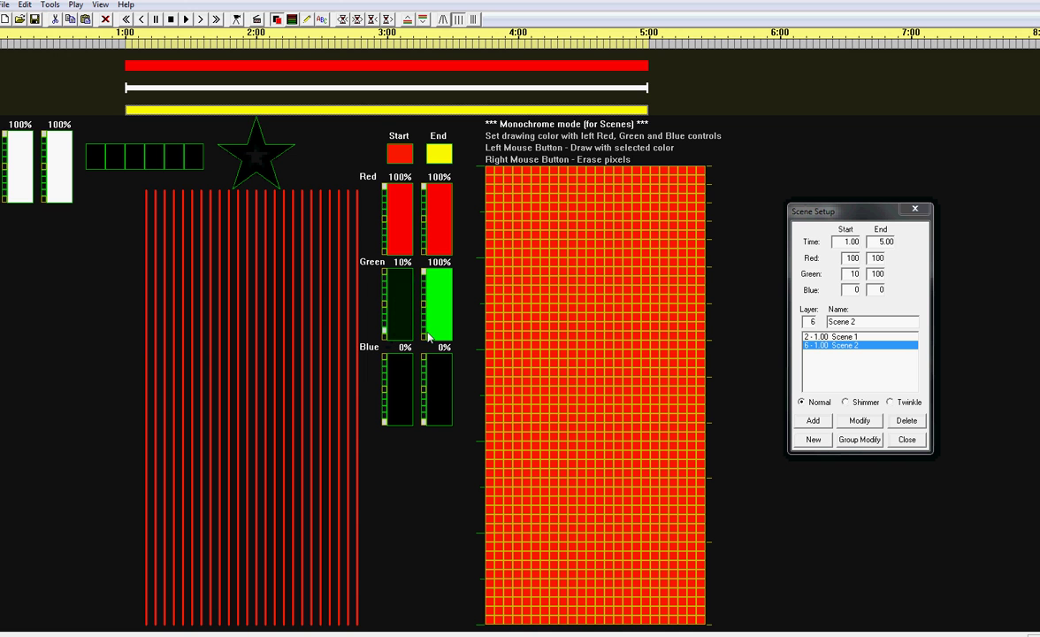
left_click(425, 333)
left_click(425, 257)
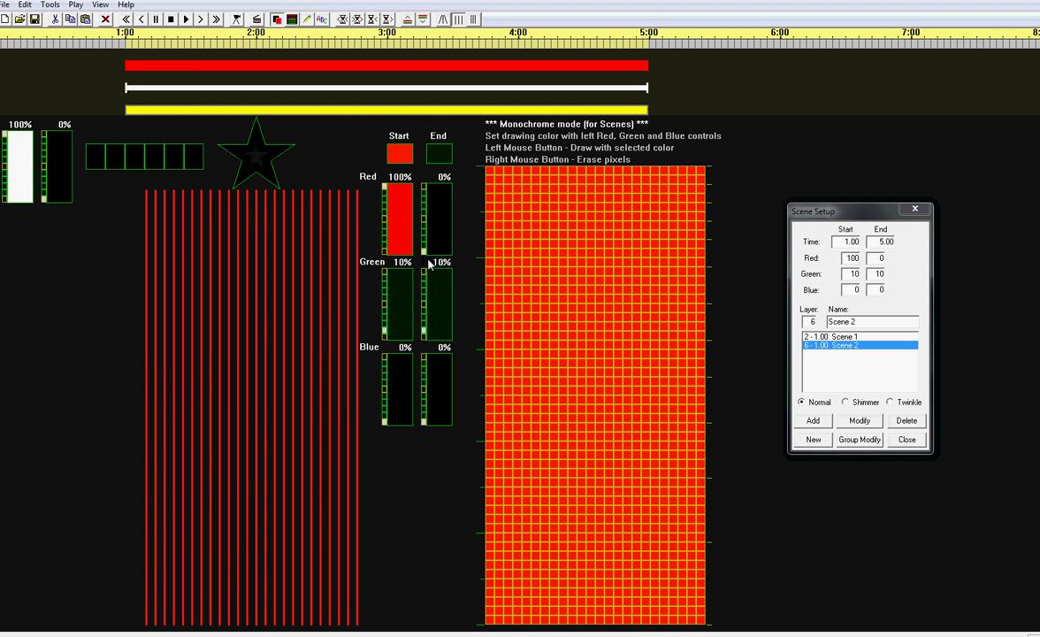
left_click(807, 435)
- Set Scene 1's start red to 0% so it fades black to red, then play the sequence
left_click(353, 67)
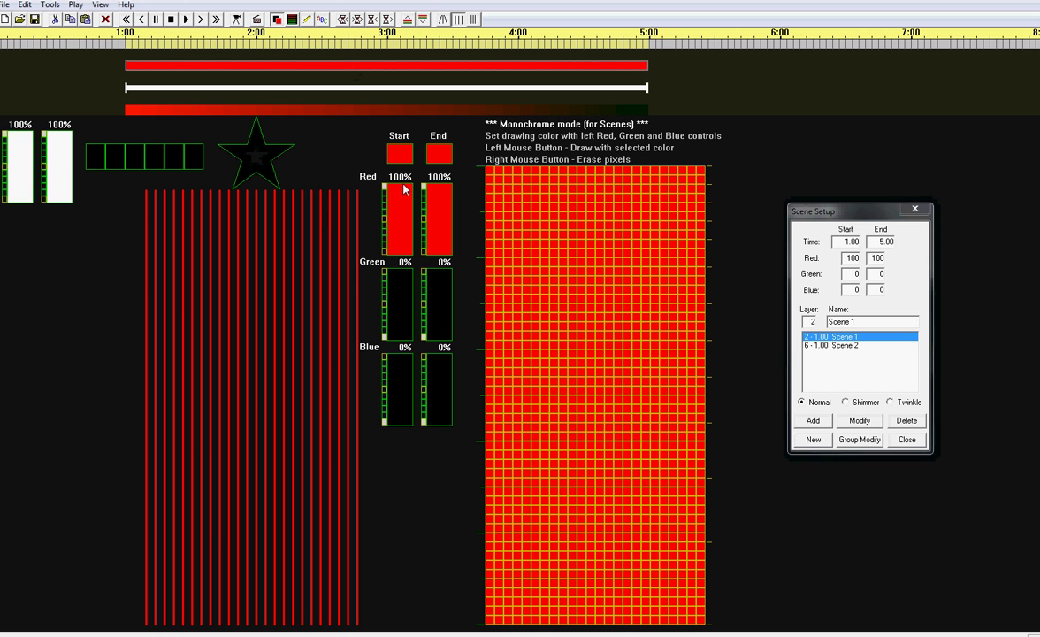
left_click(386, 255)
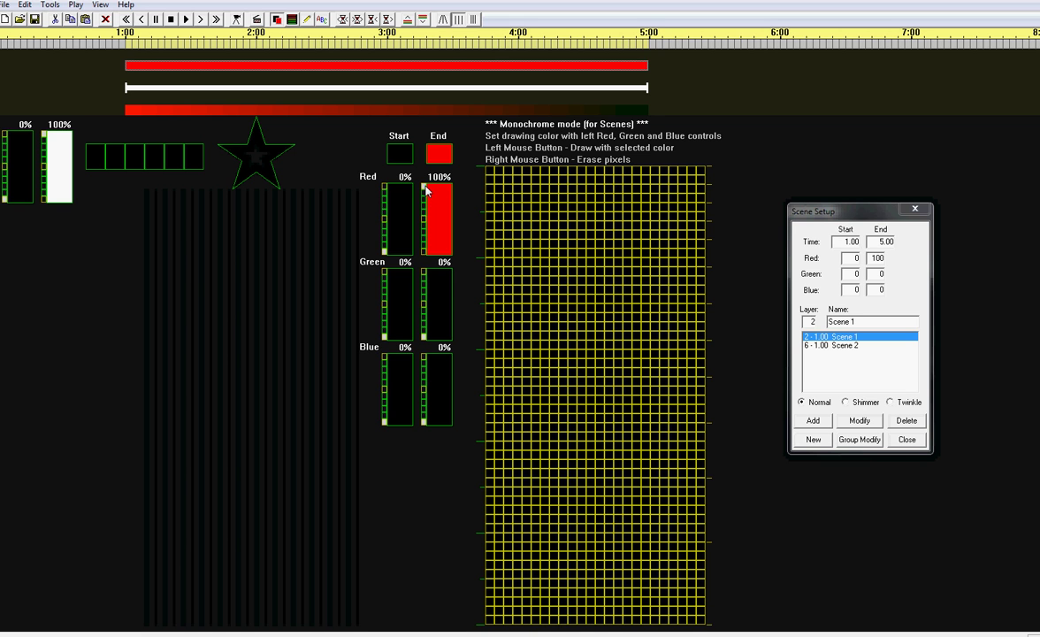
left_click(796, 388)
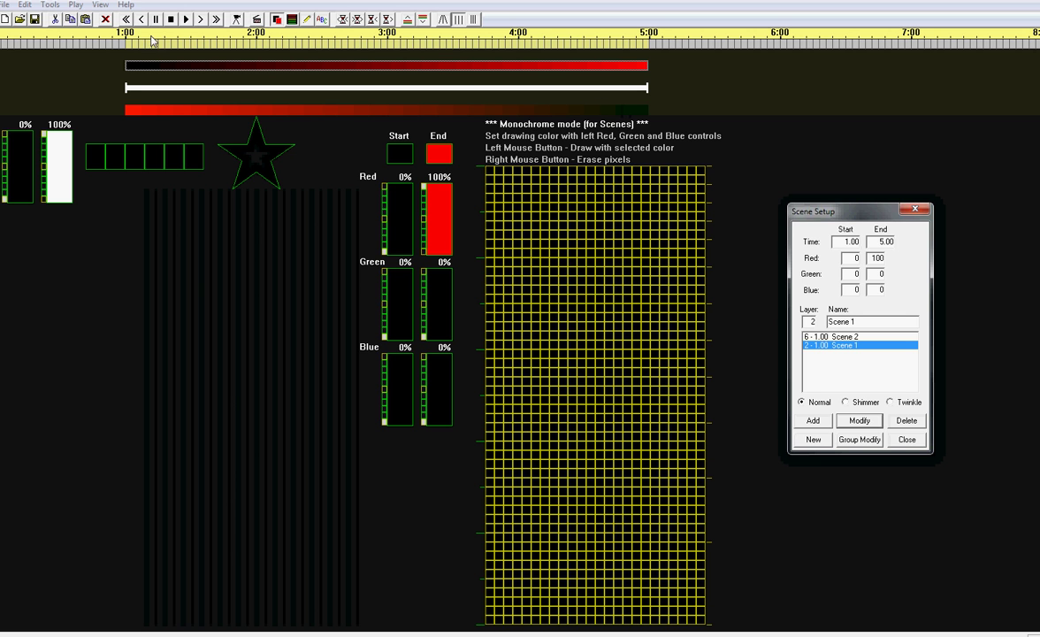
left_click(184, 20)
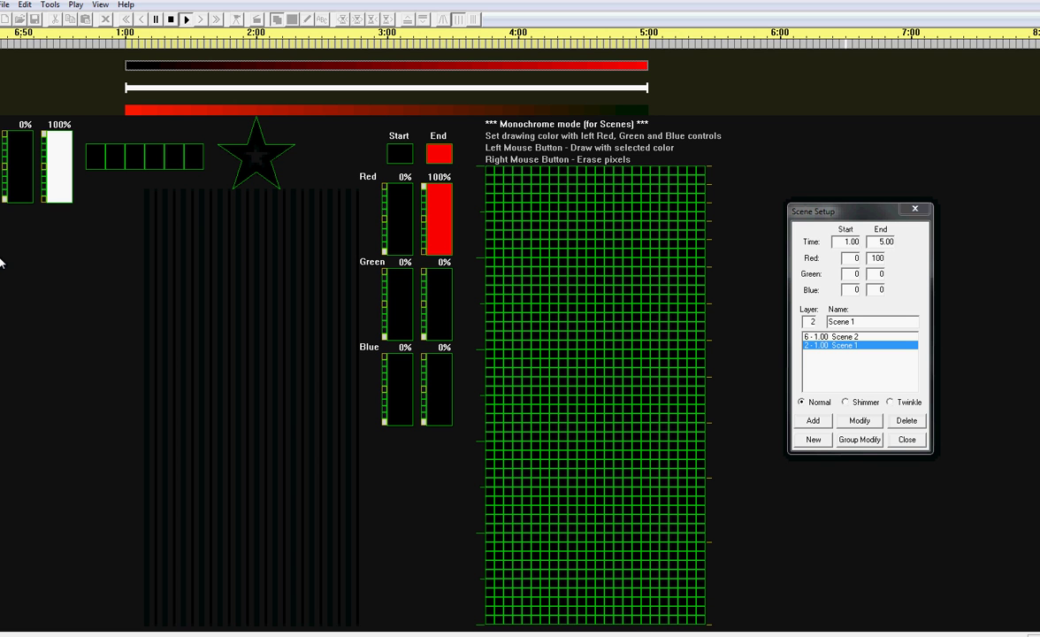
left_click(172, 20)
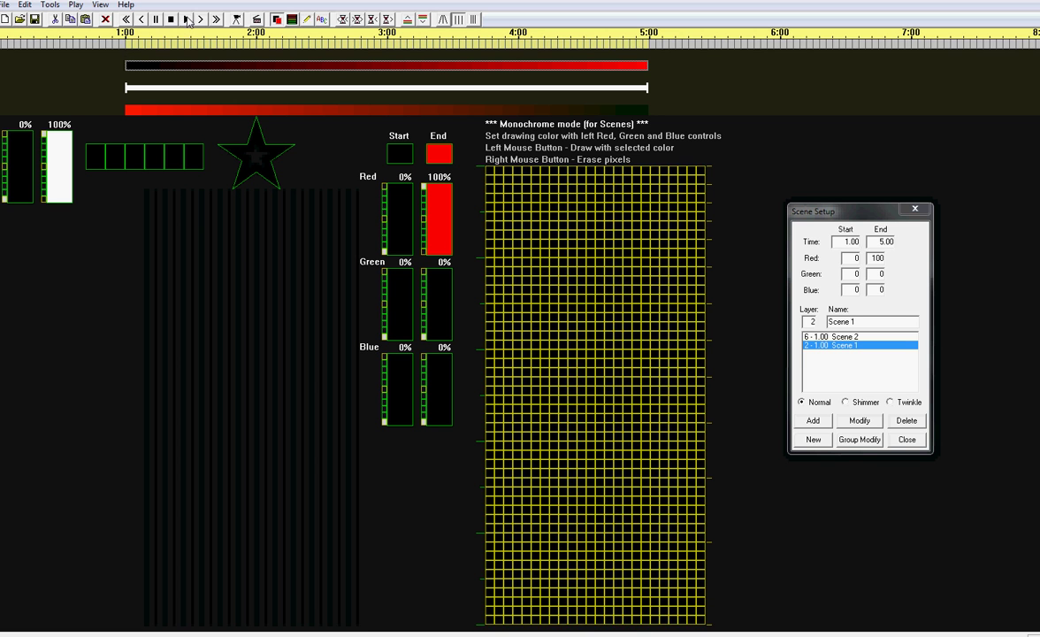
left_click(185, 20)
- Shorten Scene 1 and Scene 2 so both end at 2.50
left_click_drag(150, 62, 626, 77)
mouse_move(129, 47)
left_mouse_down()
mouse_move(344, 51)
mouse_move(321, 49)
left_mouse_up()
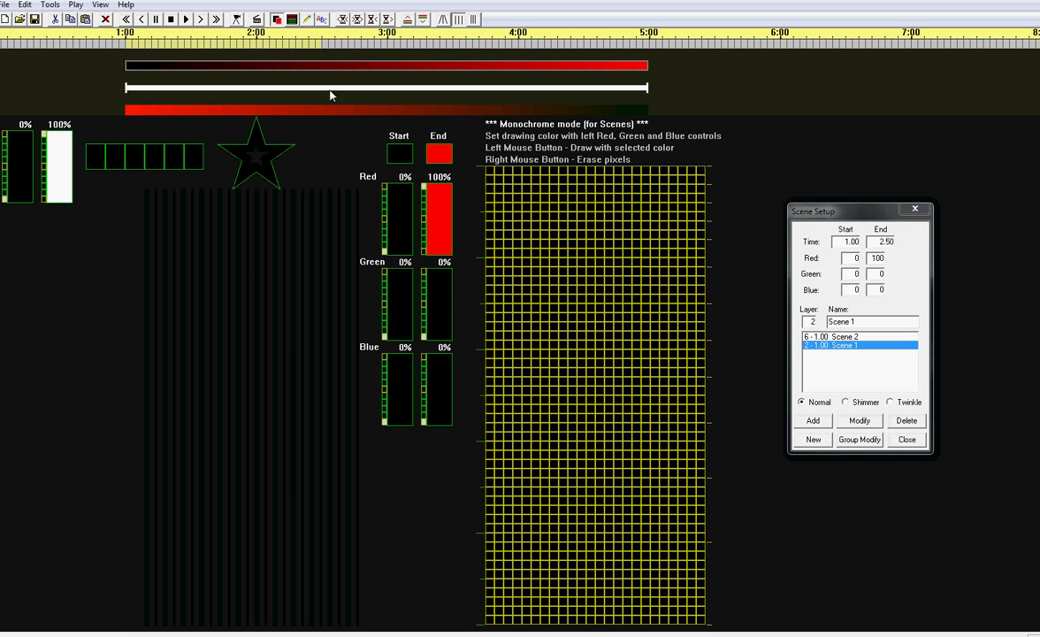
left_click(860, 420)
left_click(229, 108)
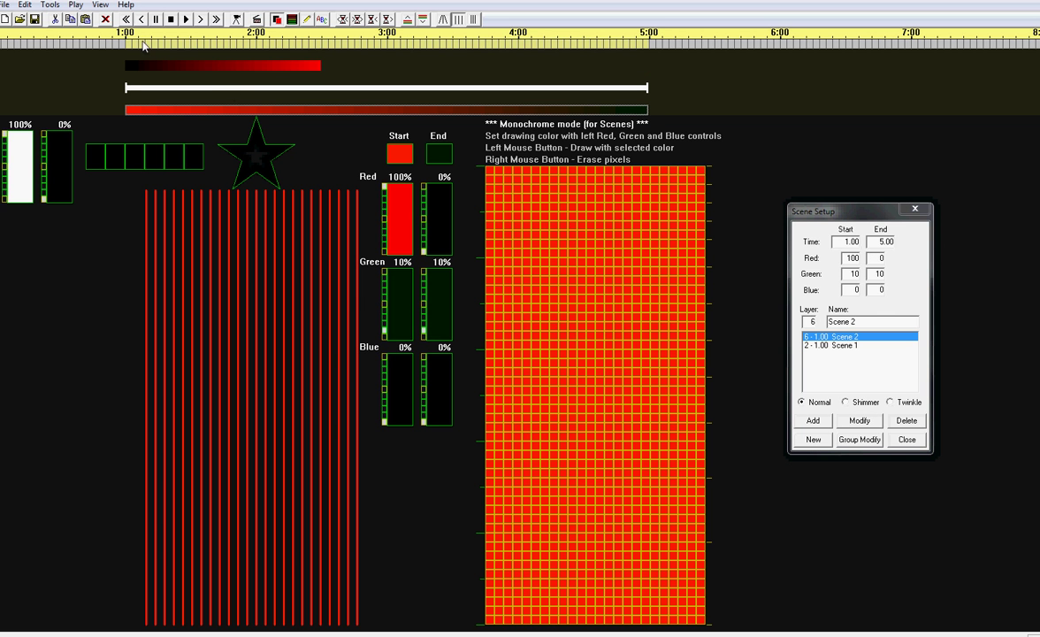
left_click_drag(162, 50, 321, 54)
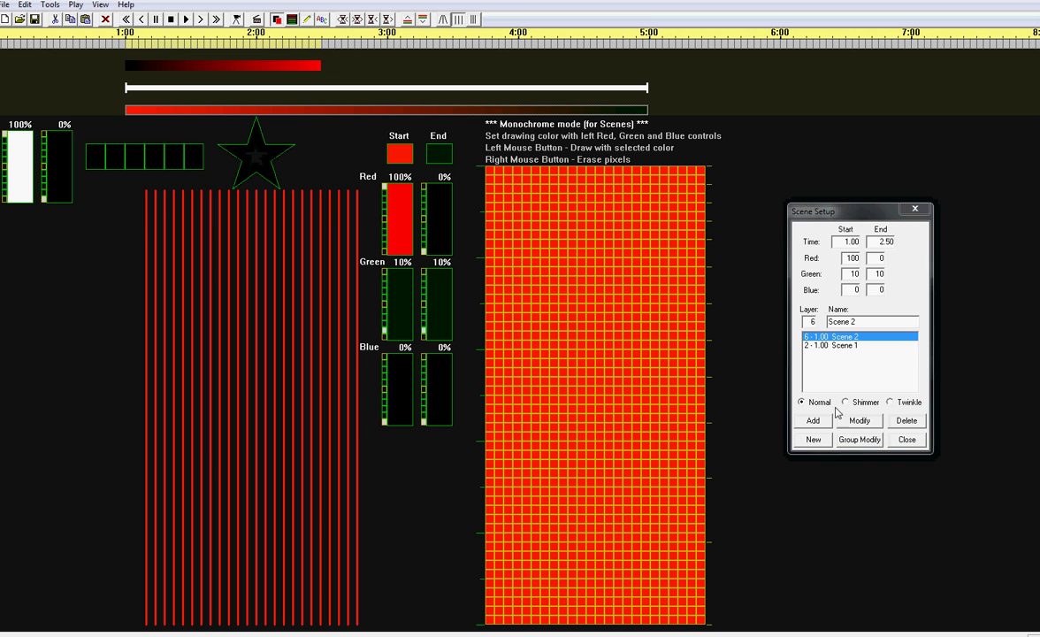
key("Return")
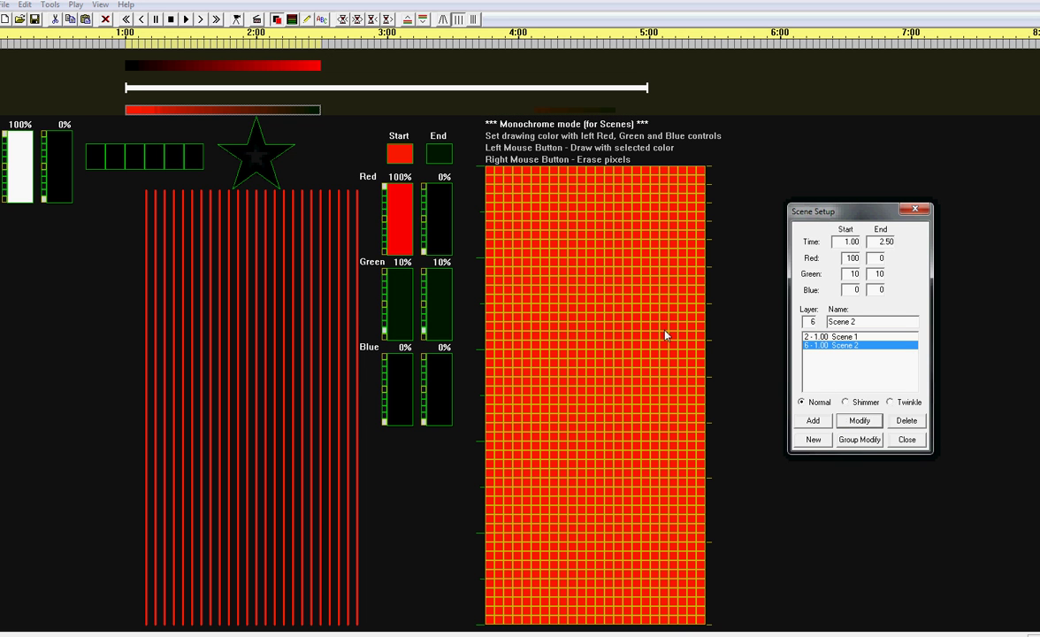
- Copy both scene bars, paste them at 3:00, and play the sequence
left_click(211, 63)
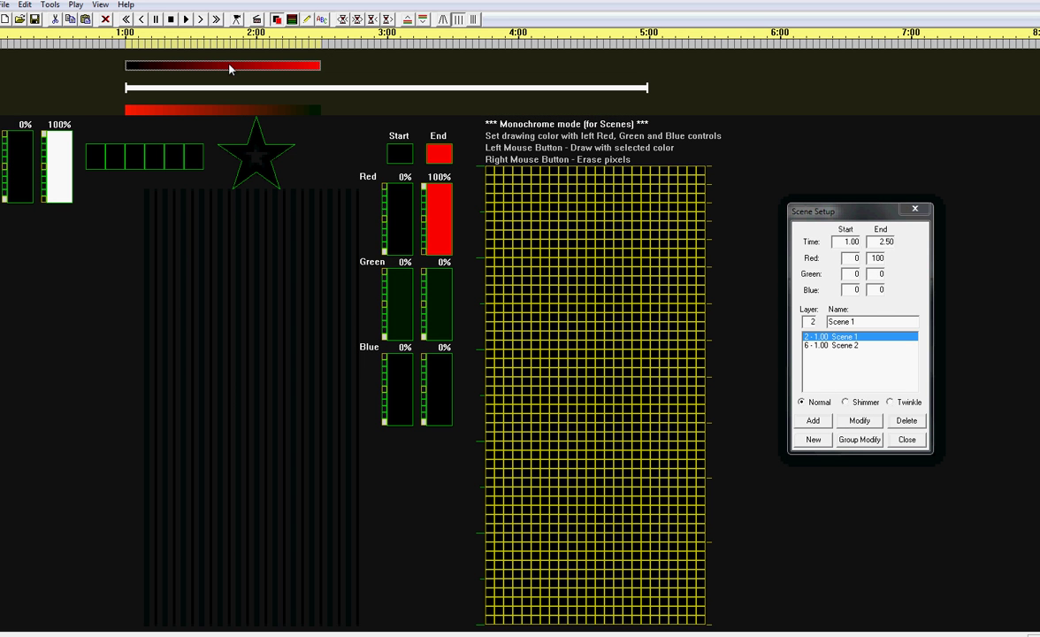
left_click(228, 111)
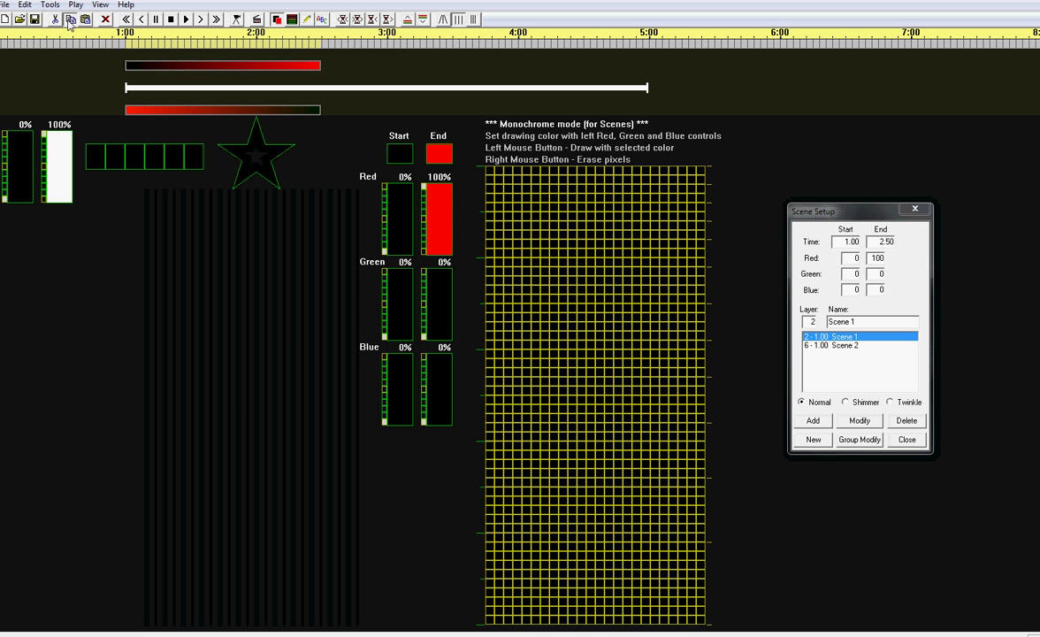
left_click(392, 49)
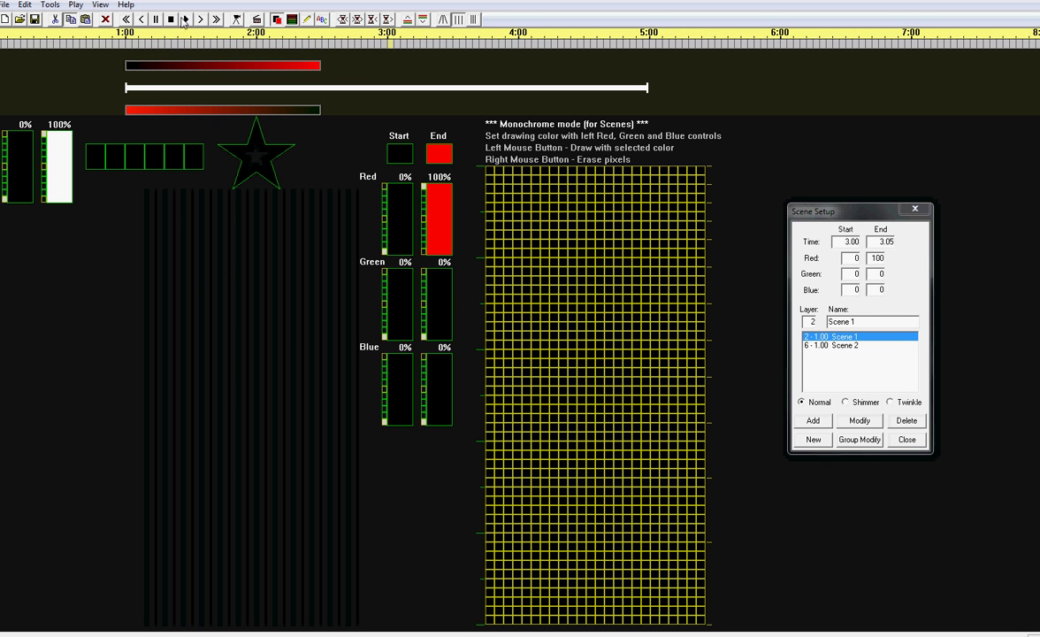
left_click(85, 19)
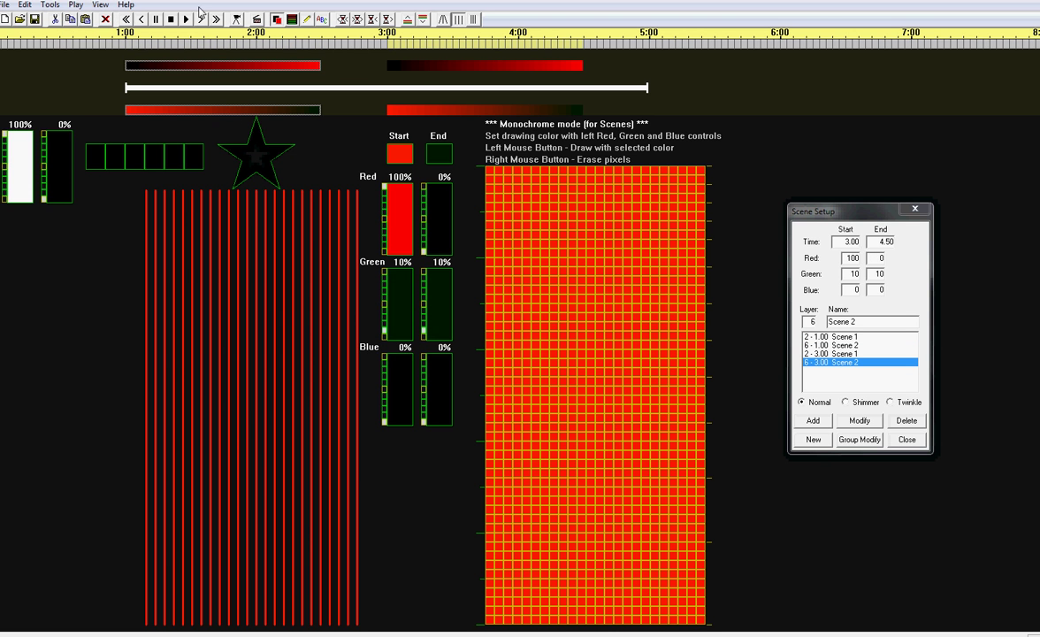
left_click(186, 18)
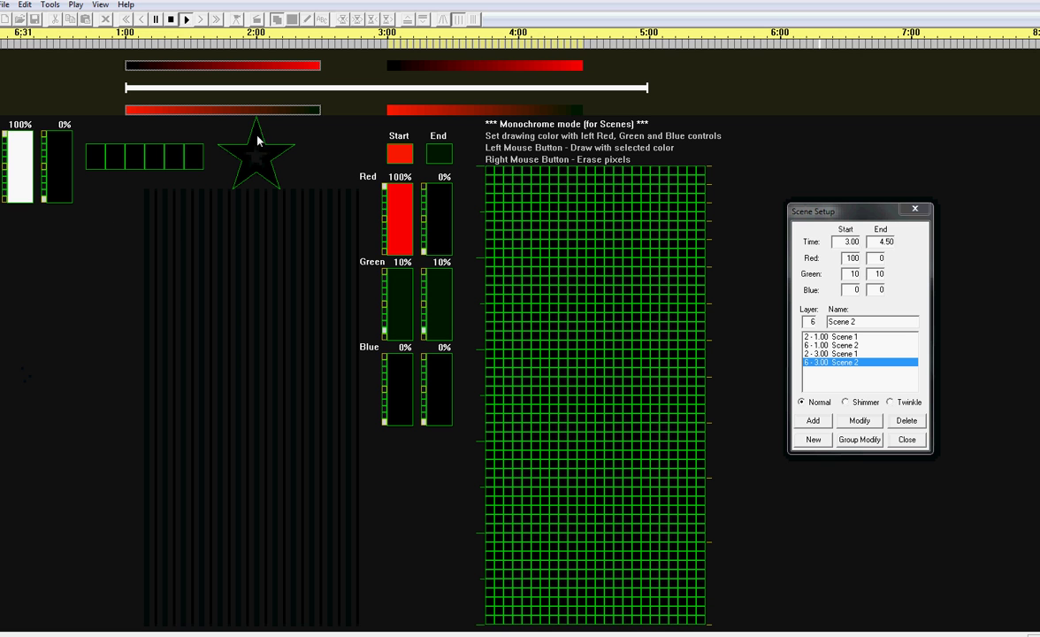
- Give both Scene 1 copies an end colour of 0% red, 100% green, preview, and close Scene Setup
left_click(271, 64)
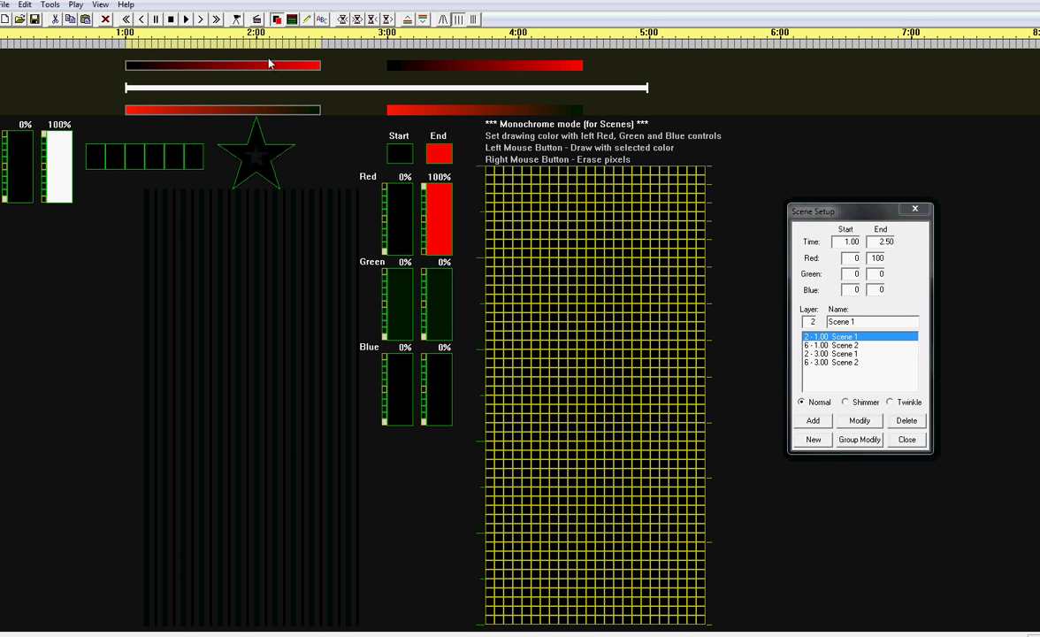
left_click_drag(256, 61, 536, 81)
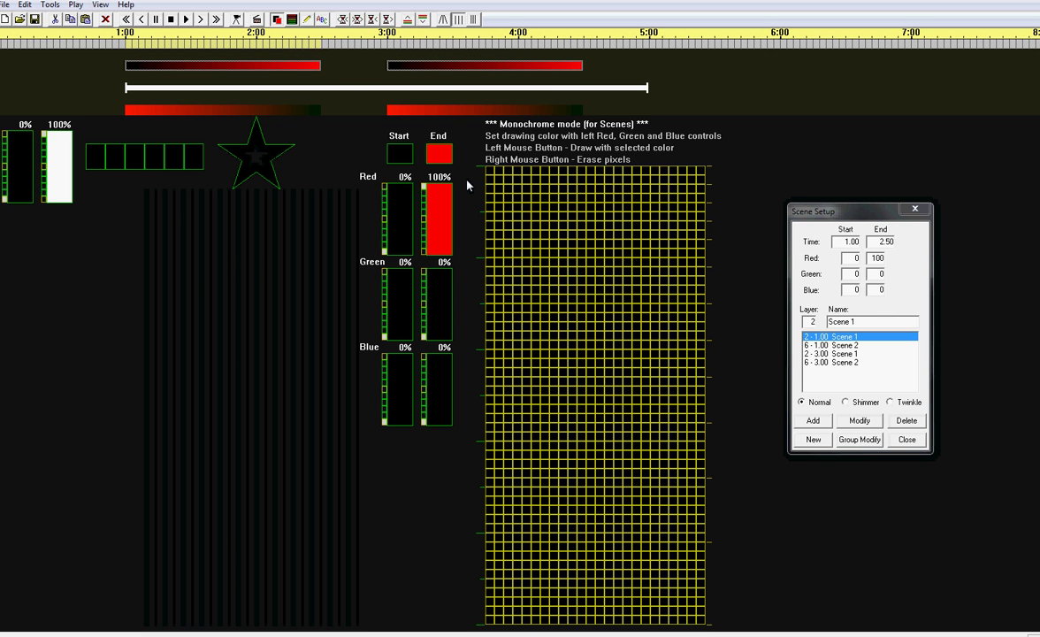
left_click(425, 255)
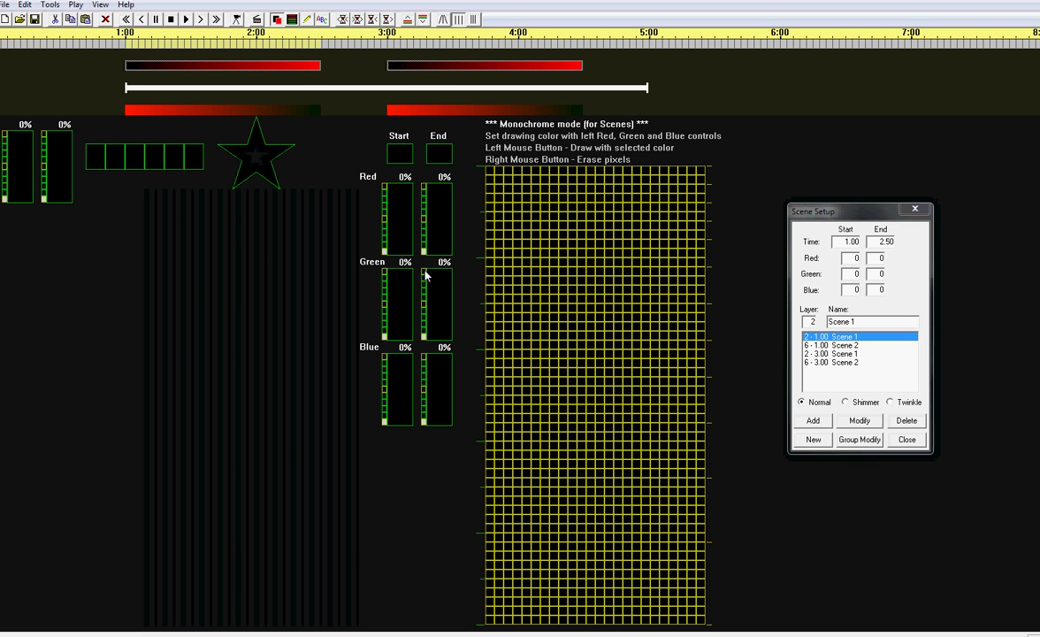
left_click(425, 271)
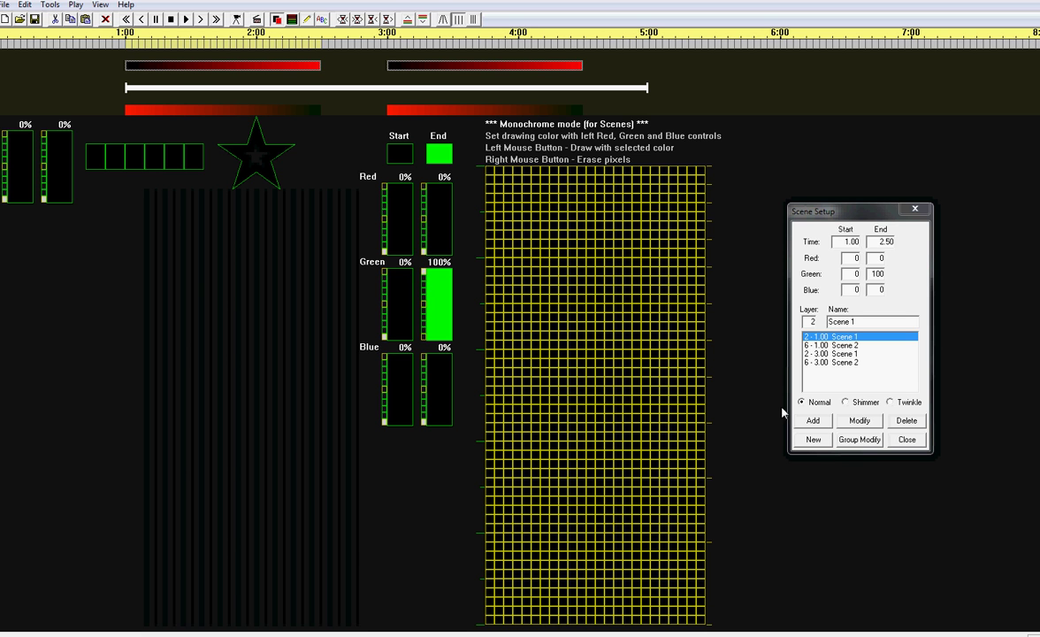
left_click(849, 445)
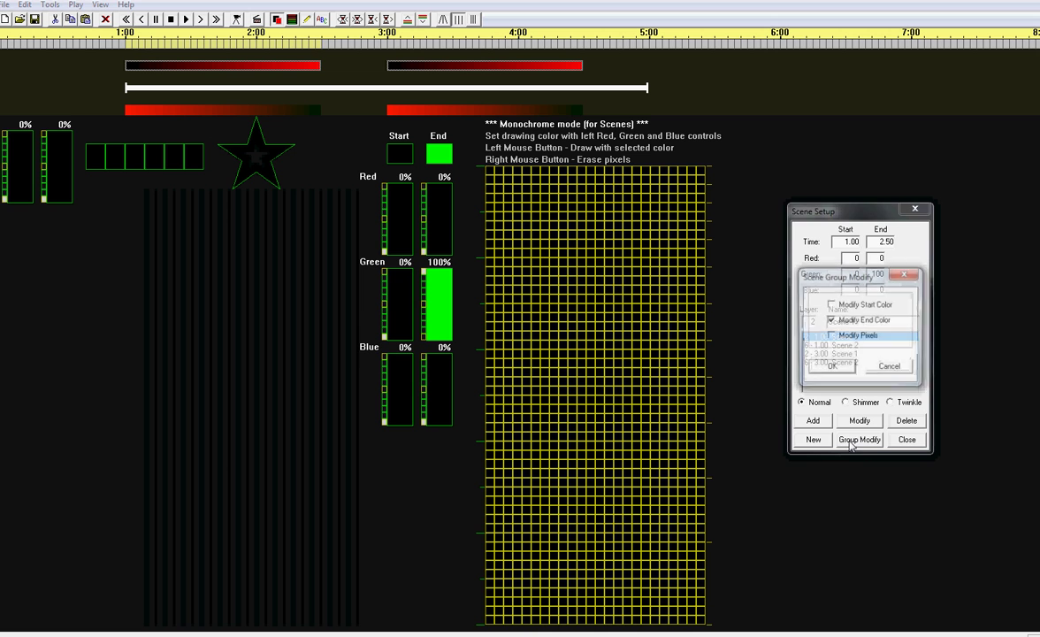
left_click(819, 367)
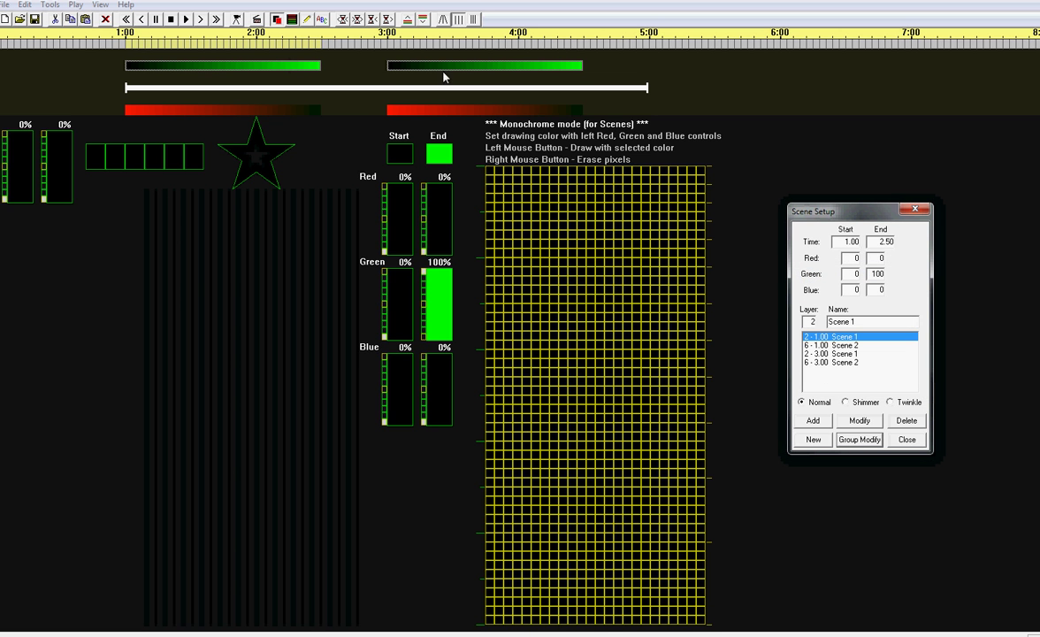
left_click(184, 18)
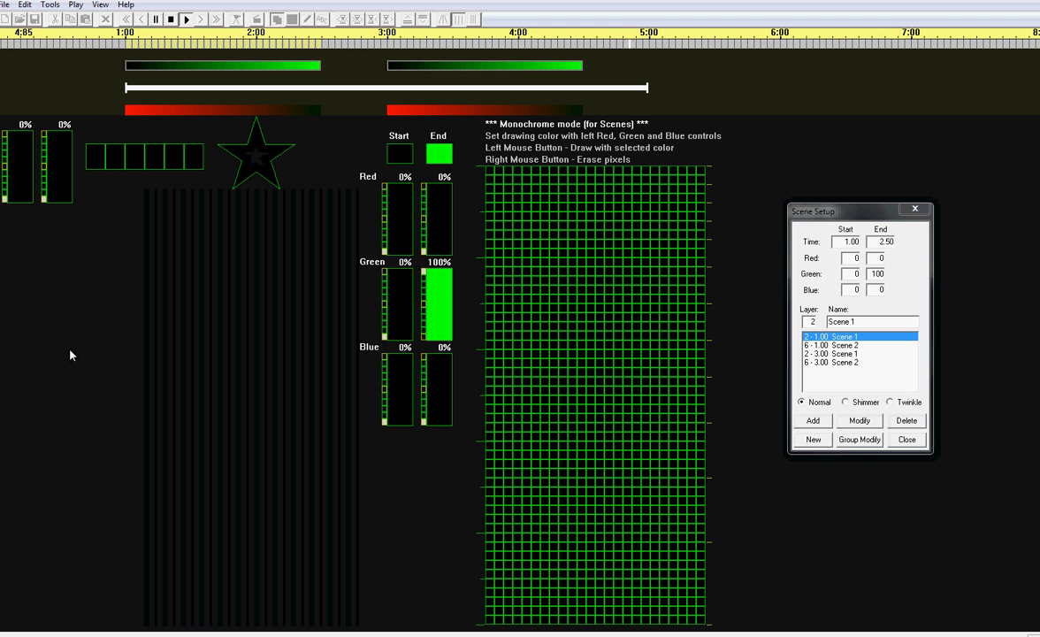
left_click(915, 210)
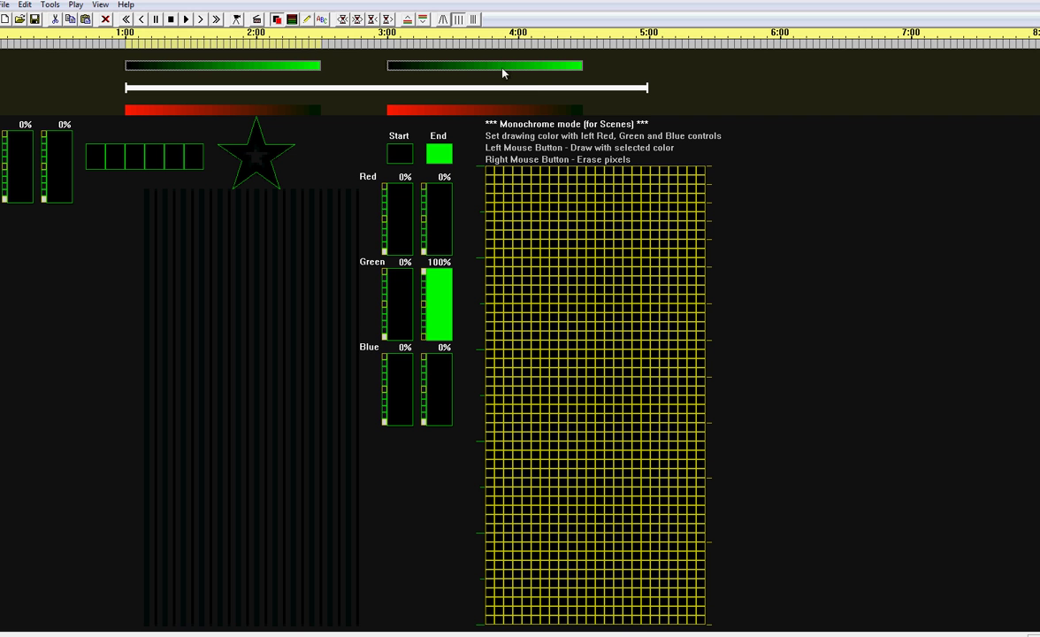
- Delete all four scenes from the sequence
double_click(440, 73)
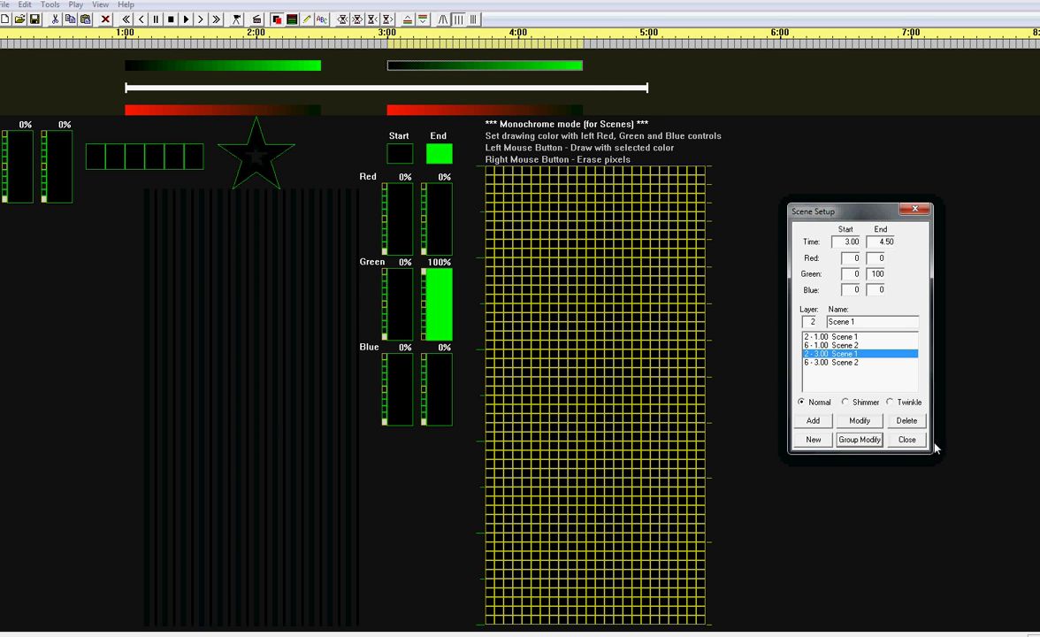
left_click(906, 421)
left_click(907, 422)
left_click(907, 422)
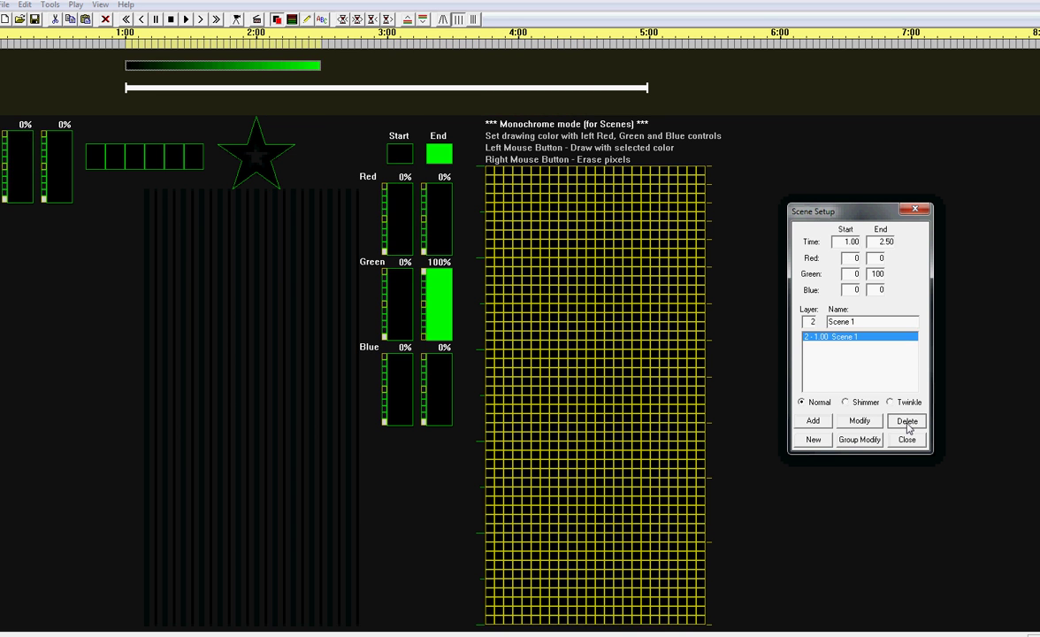
left_click(906, 422)
- Add red Morph 1 from 1.00 to 2.05, move it to layer 5, and play
left_click(265, 22)
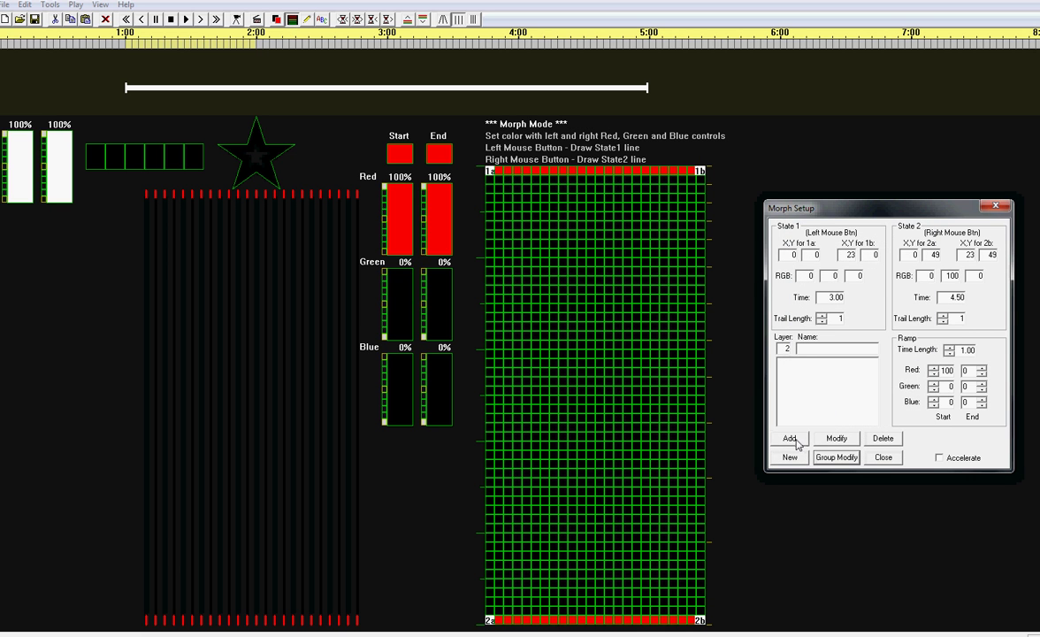
left_click(796, 441)
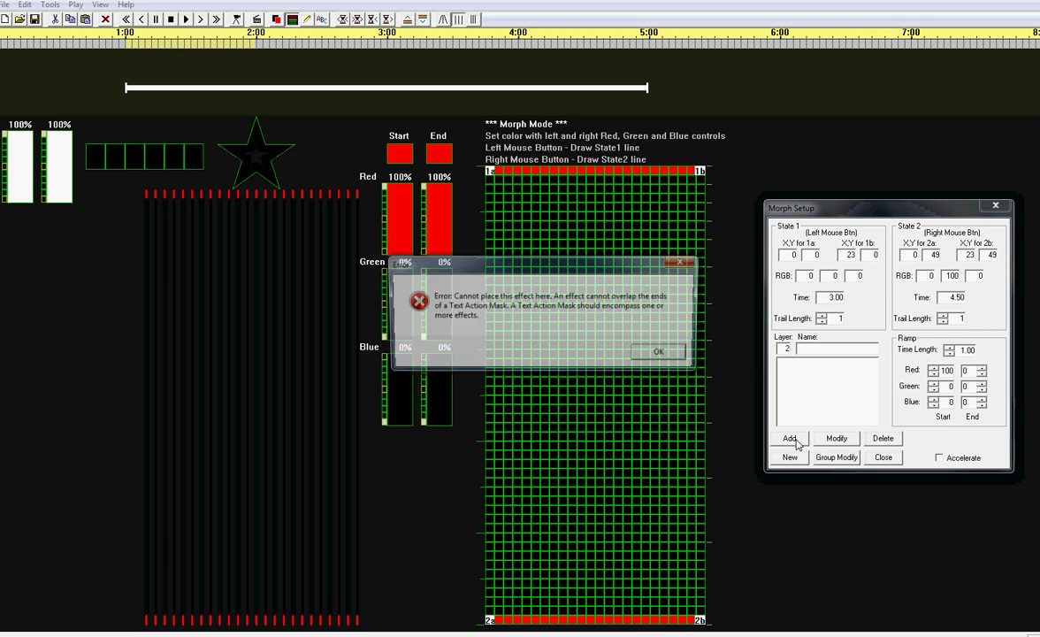
left_click(662, 351)
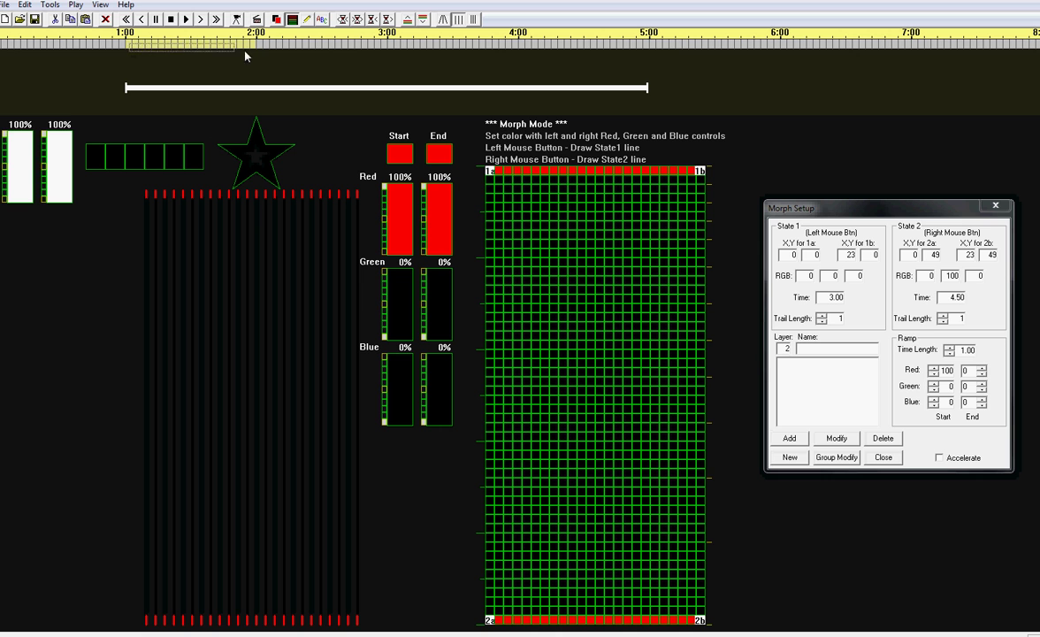
left_click(796, 443)
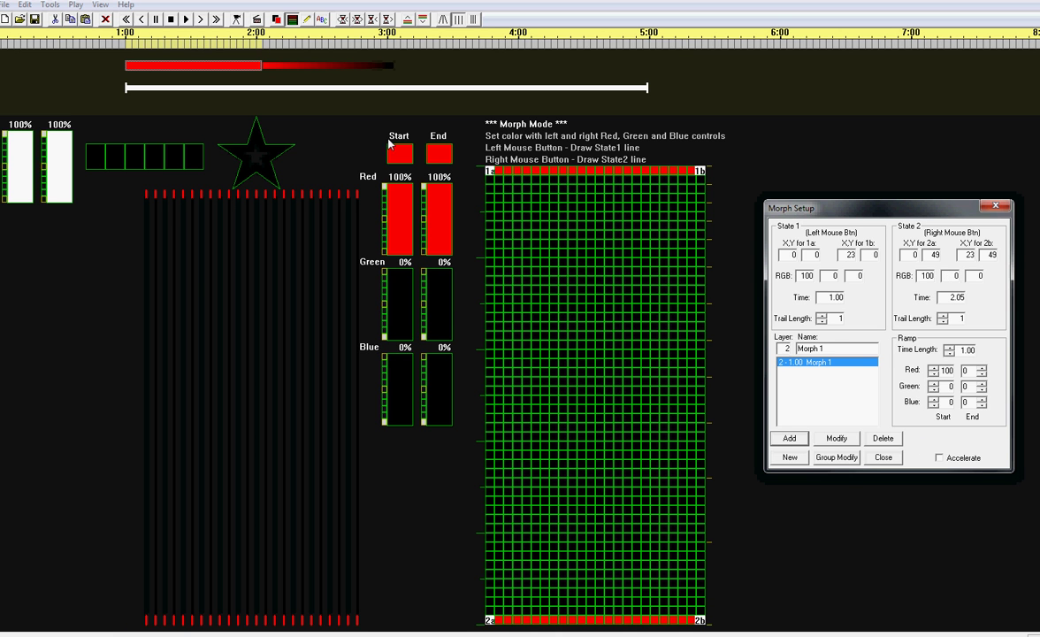
left_click(424, 21)
left_click(423, 21)
left_click(424, 22)
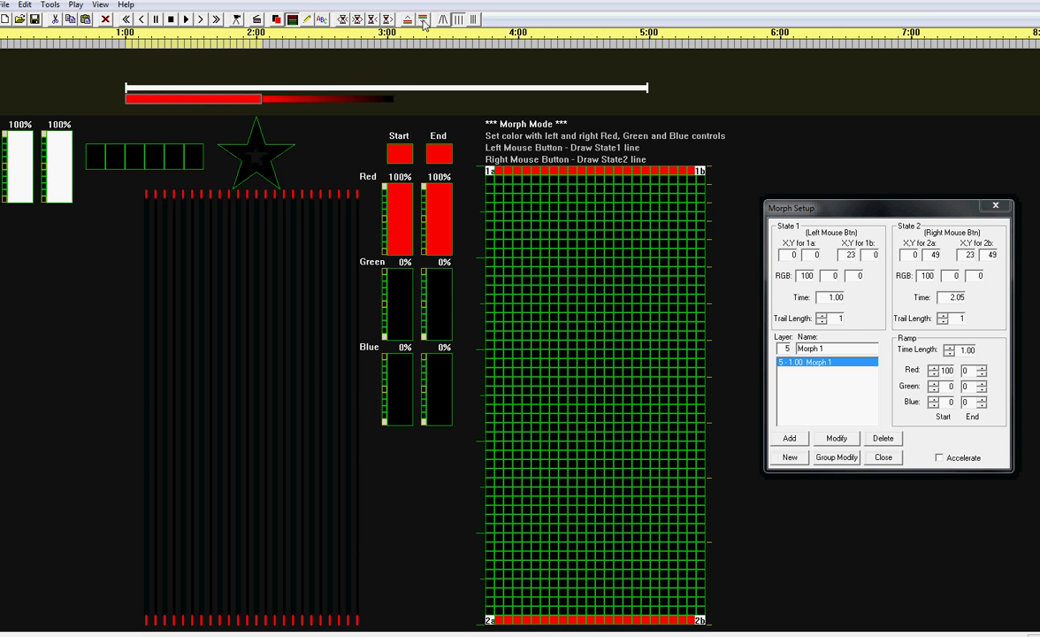
left_click(187, 20)
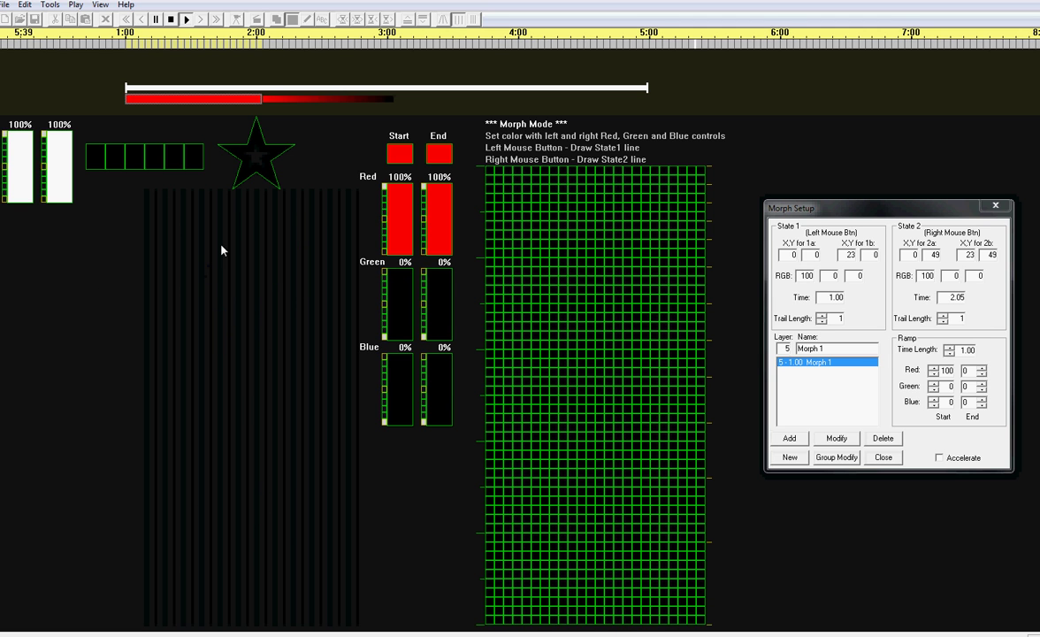
- Add a second red morph, Morph 2, and lower it to layer 2
left_click(790, 438)
left_click(790, 439)
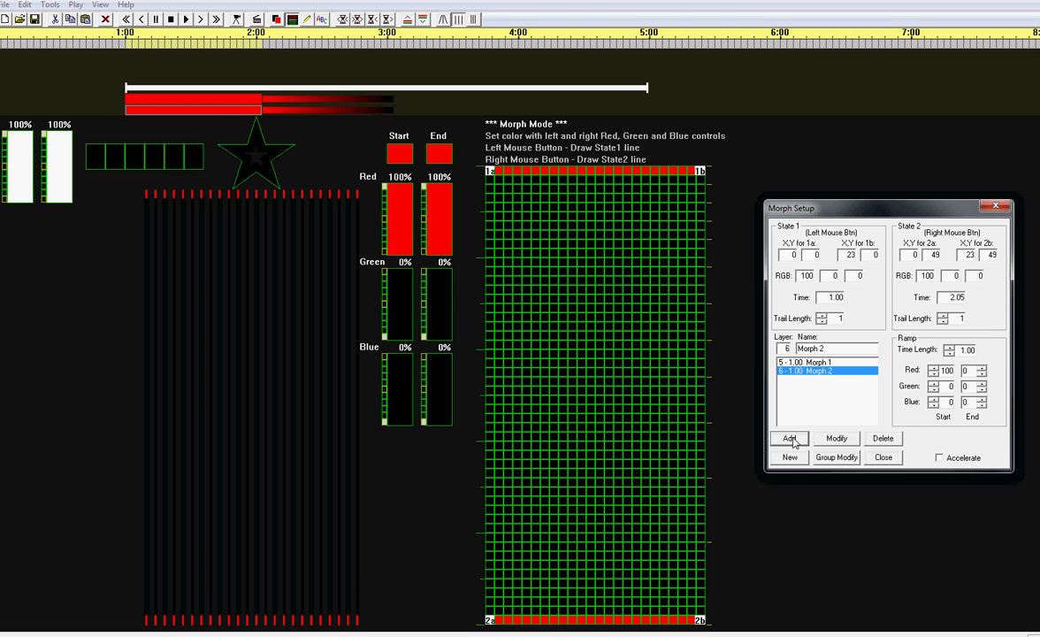
left_click(407, 19)
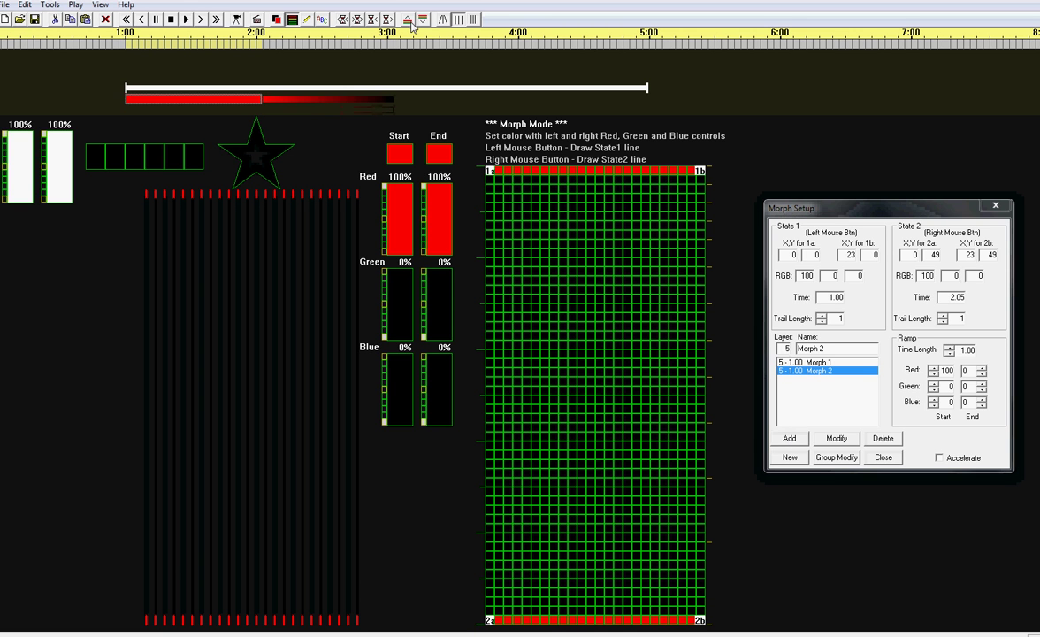
left_click(408, 18)
left_click(407, 18)
left_click(408, 18)
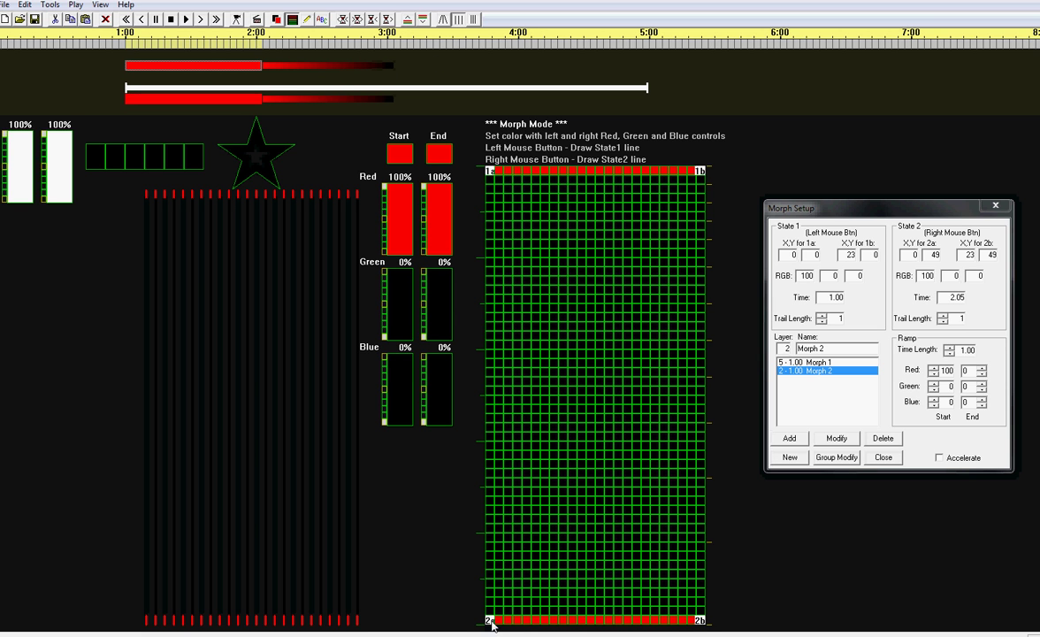
- Redraw Morph 2 to wipe from the grid's bottom row to the top row, then play
left_click_drag(492, 619, 699, 619)
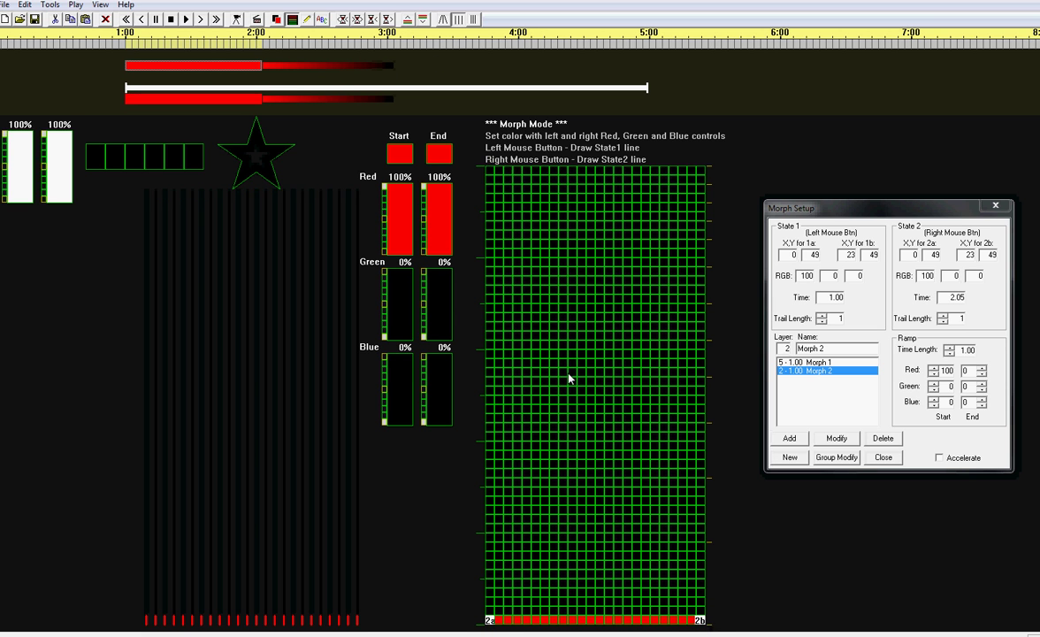
mouse_move(497, 176)
left_mouse_down()
mouse_move(713, 175)
mouse_move(701, 173)
left_mouse_up()
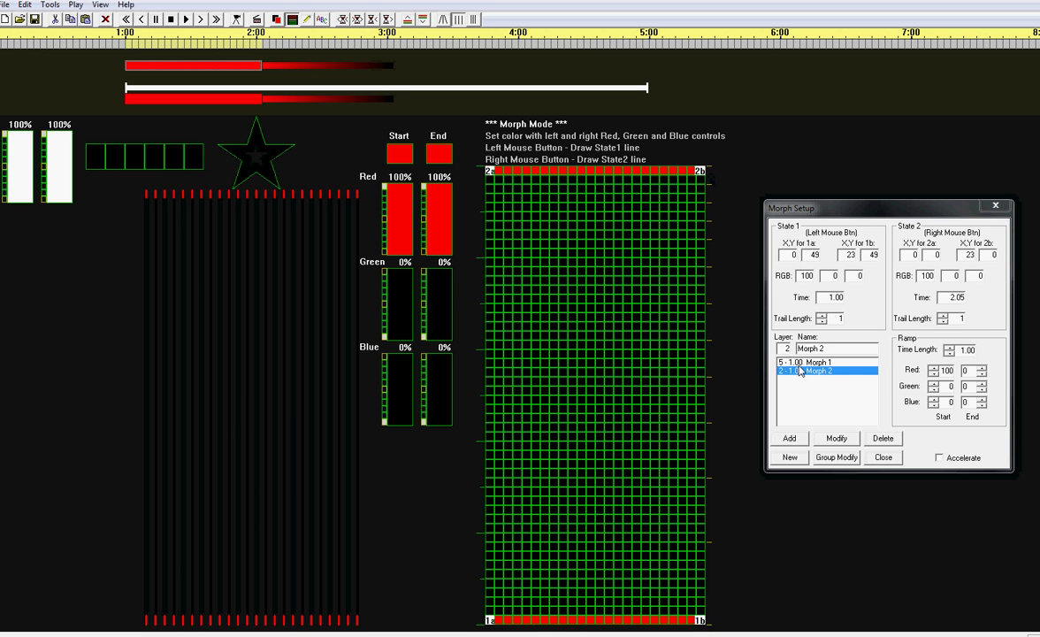
left_click(836, 437)
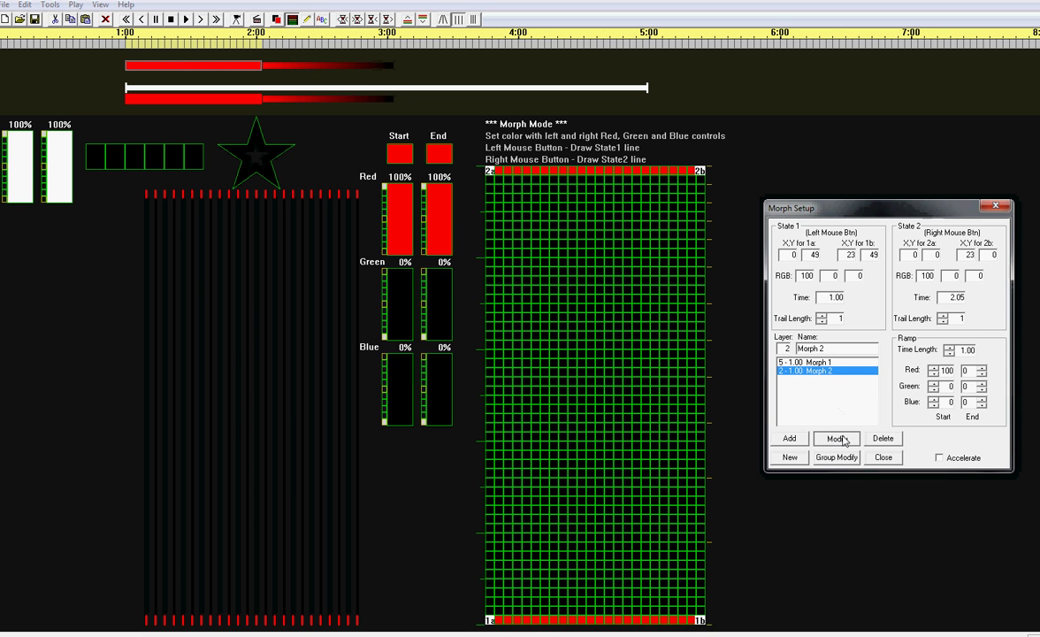
left_click(185, 20)
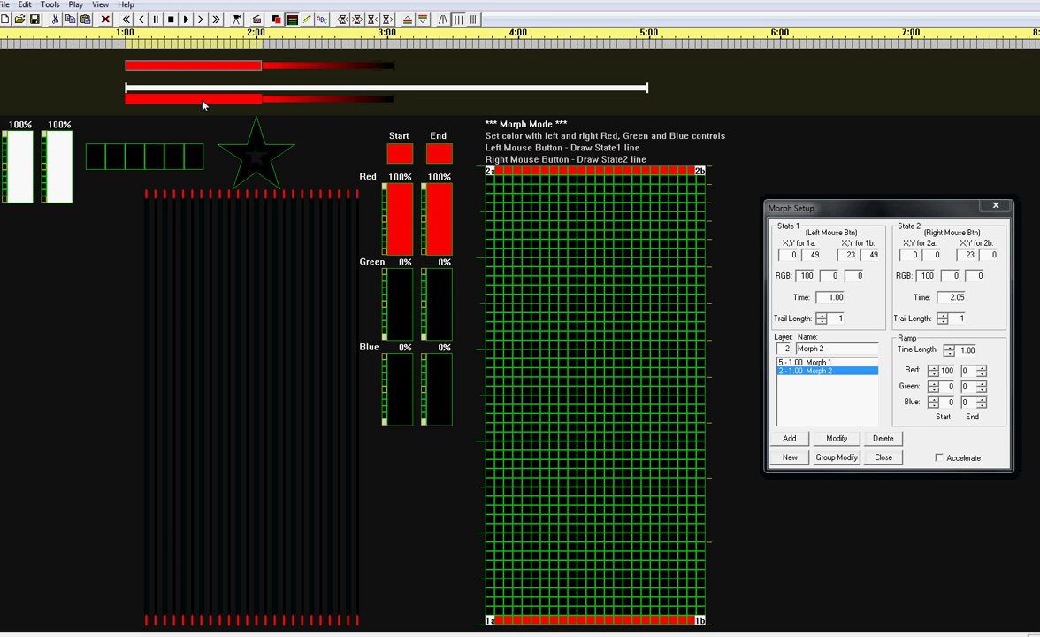
- Try pasting the copied Morph 1 and Morph 2 wipes near 3:05, then dismiss the overlap error
key("Up")
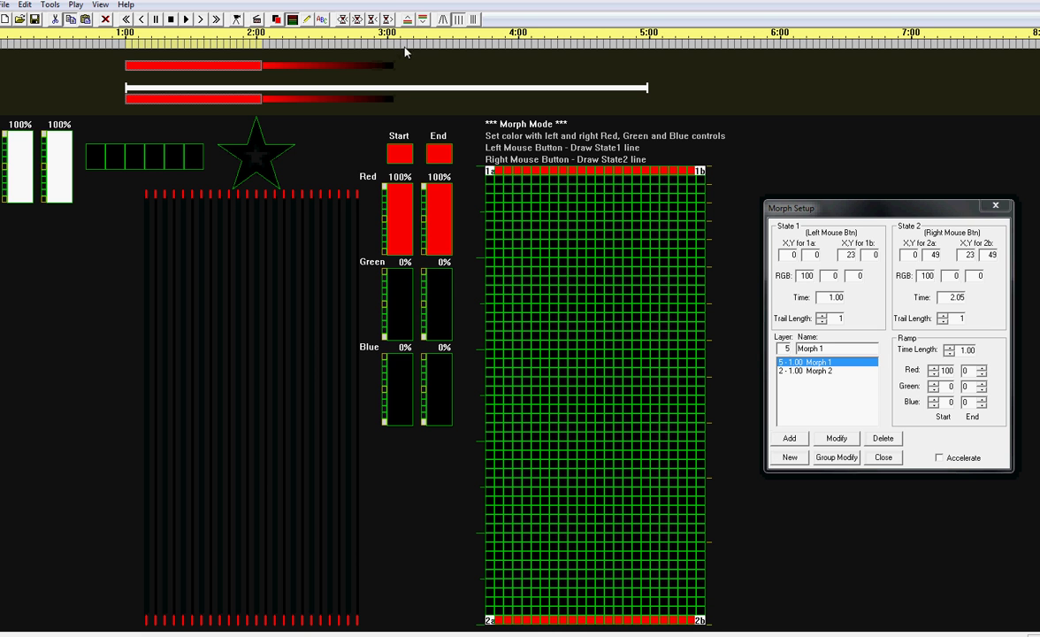
left_click(398, 45)
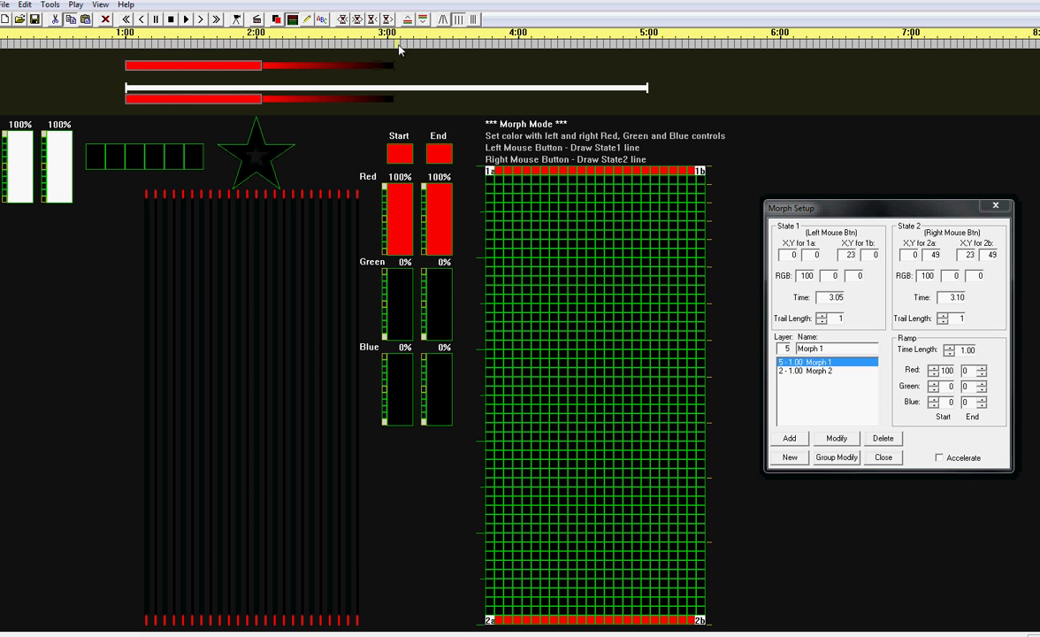
left_click(86, 20)
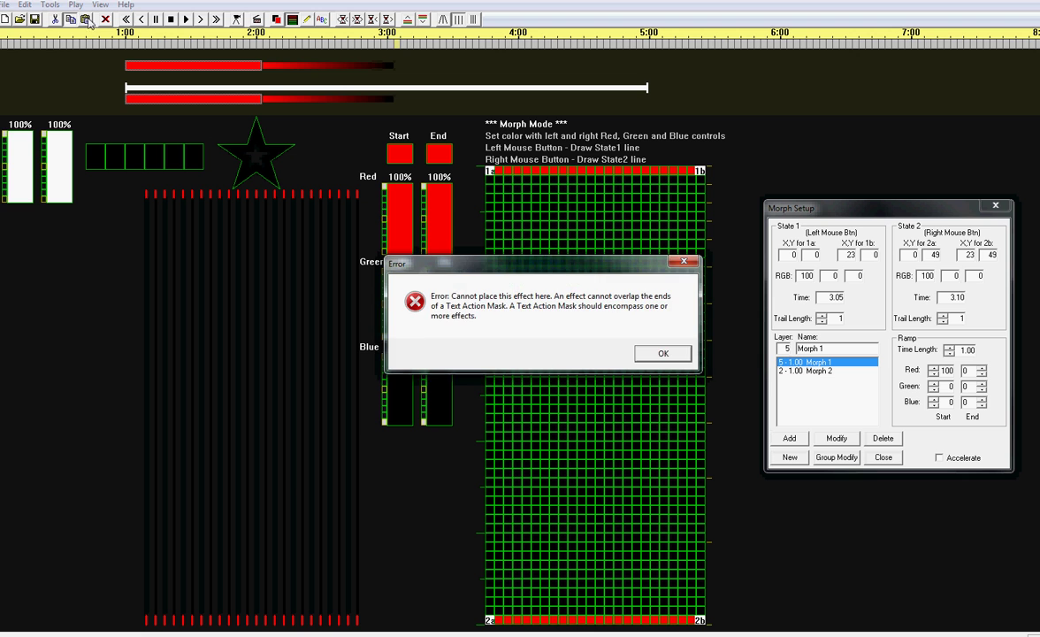
left_click(663, 353)
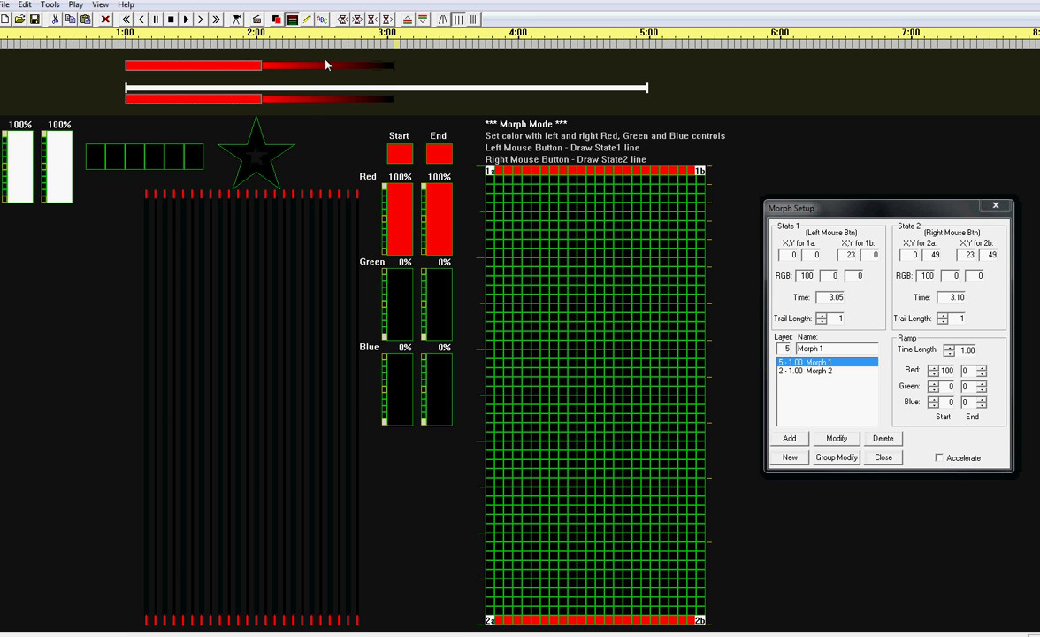
- Shorten the morph wipes slightly, paste the copies at 3:00, and preview the sequence
left_click(376, 24)
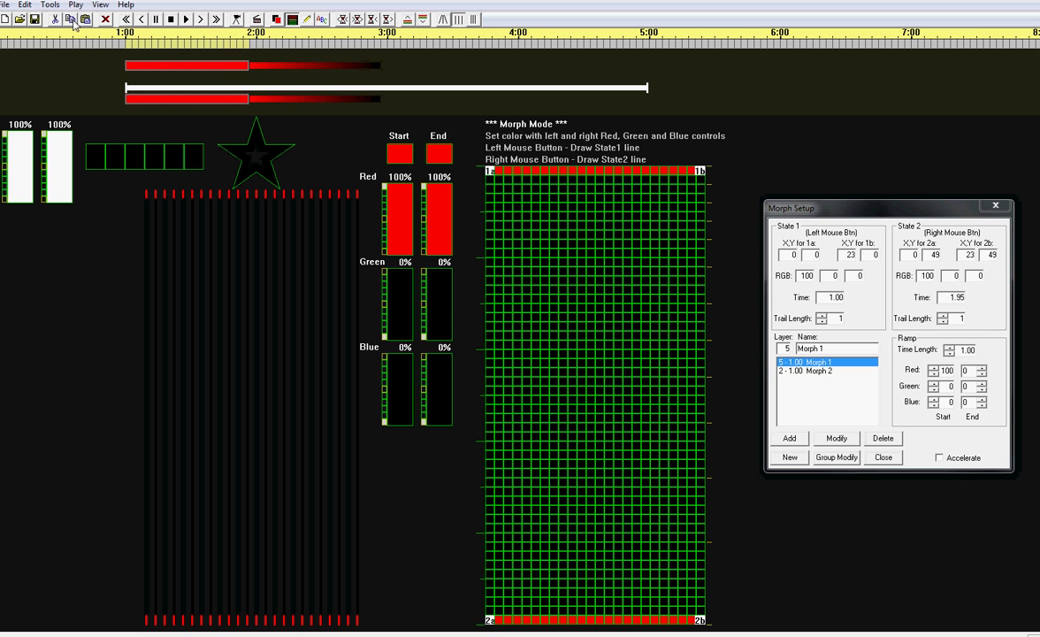
left_click(392, 46)
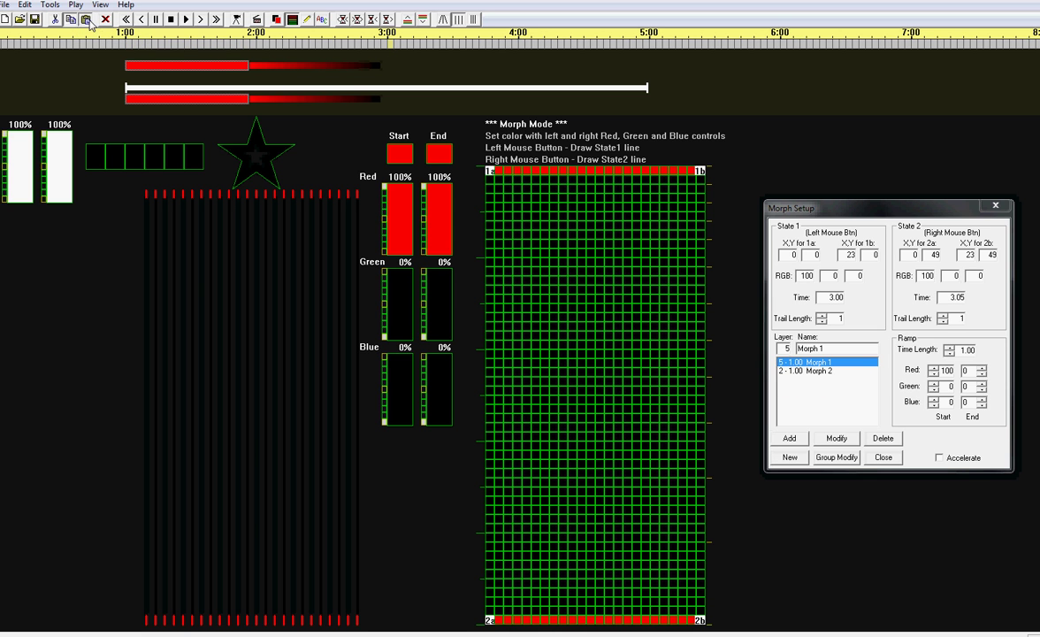
key("ctrl+v")
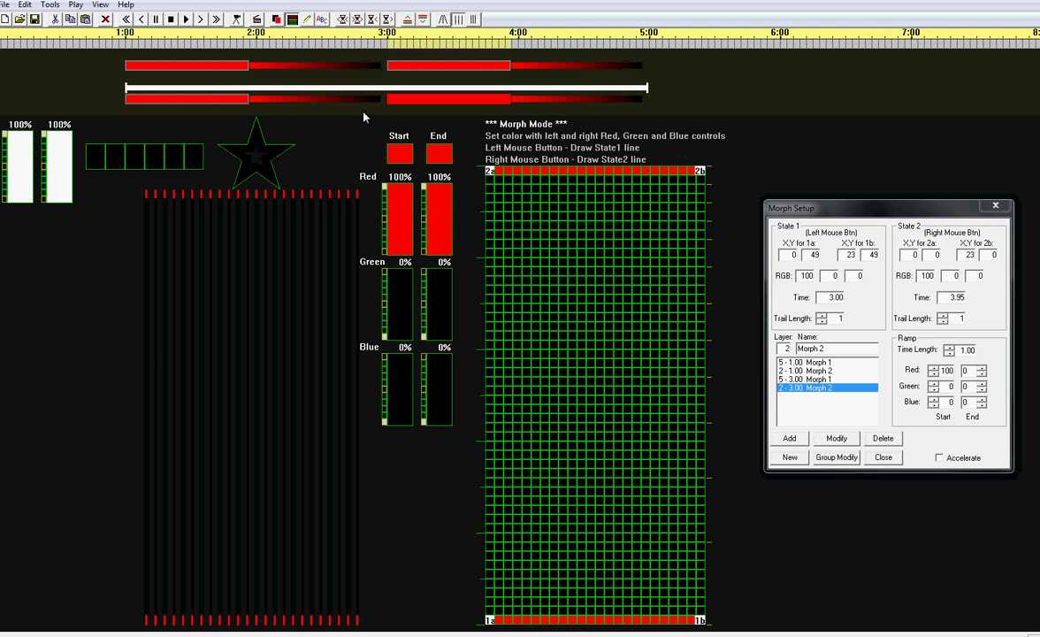
left_click(185, 18)
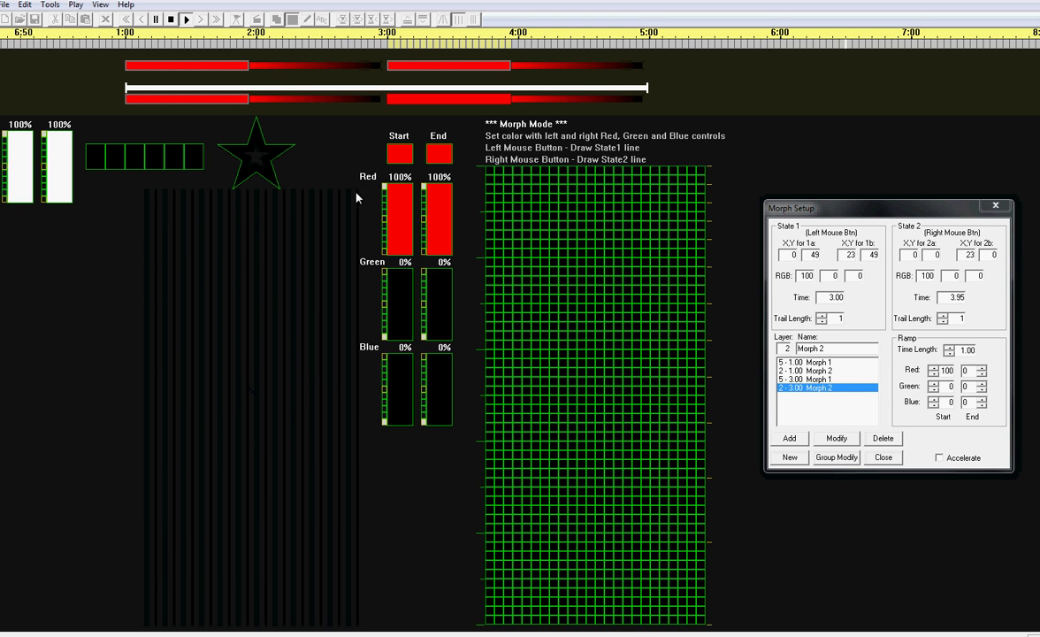
- Set Morph 2 to wipe from grid column 0 to column 23 using Modify XY, then preview it
left_click(218, 64)
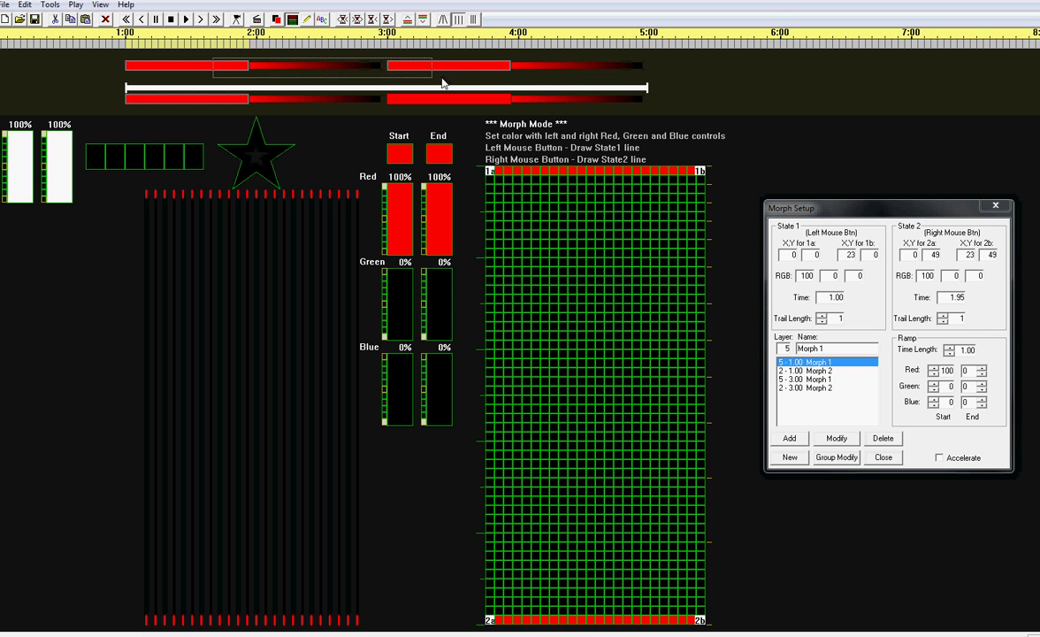
left_click(480, 77)
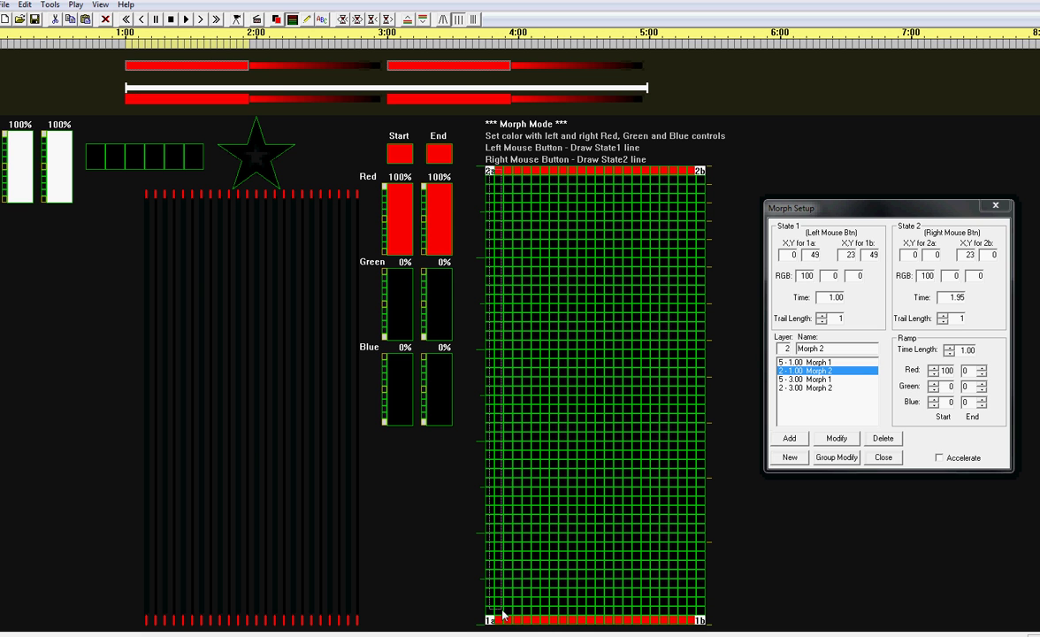
left_click_drag(494, 626, 491, 621)
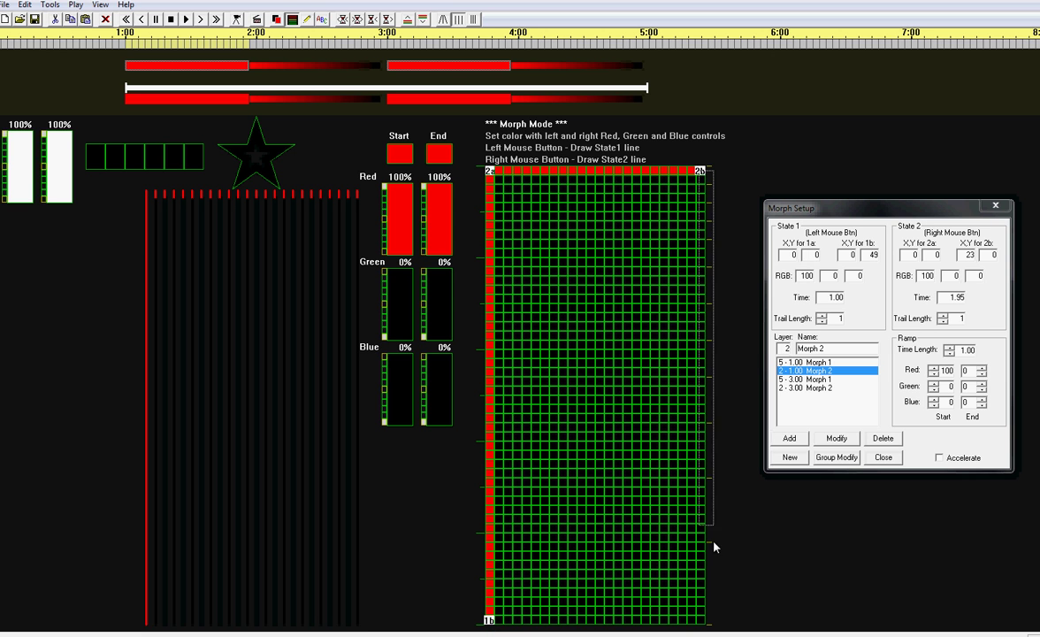
right_click(703, 620)
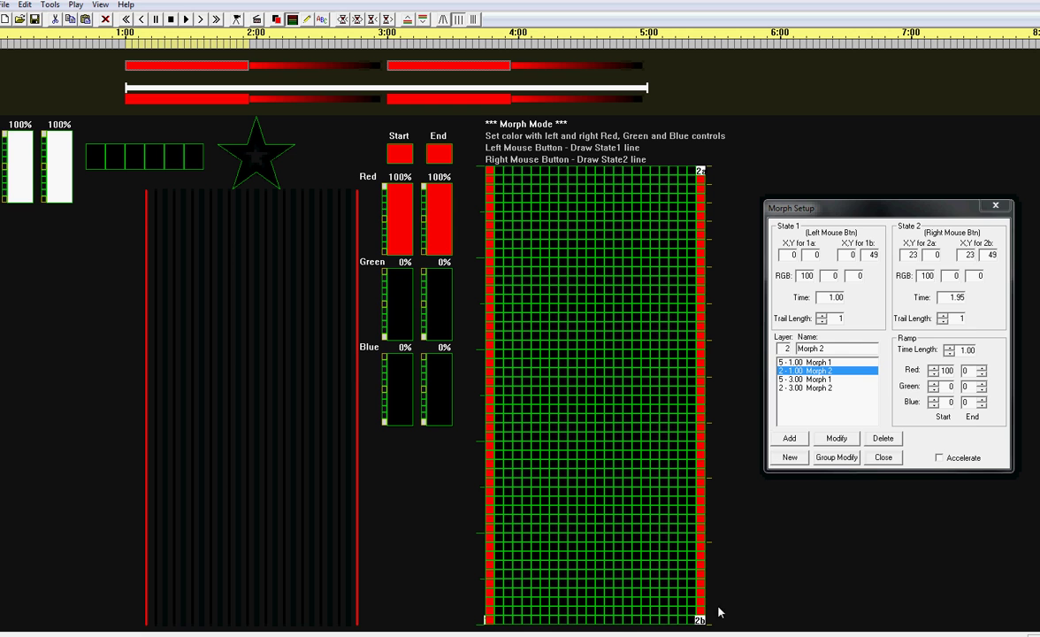
left_click(846, 457)
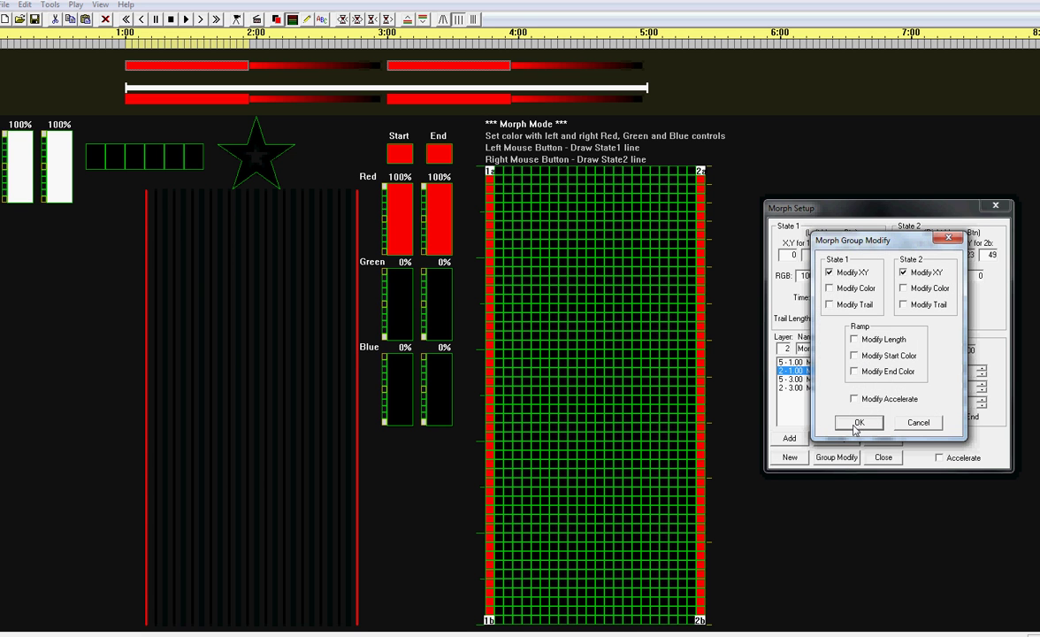
left_click(852, 422)
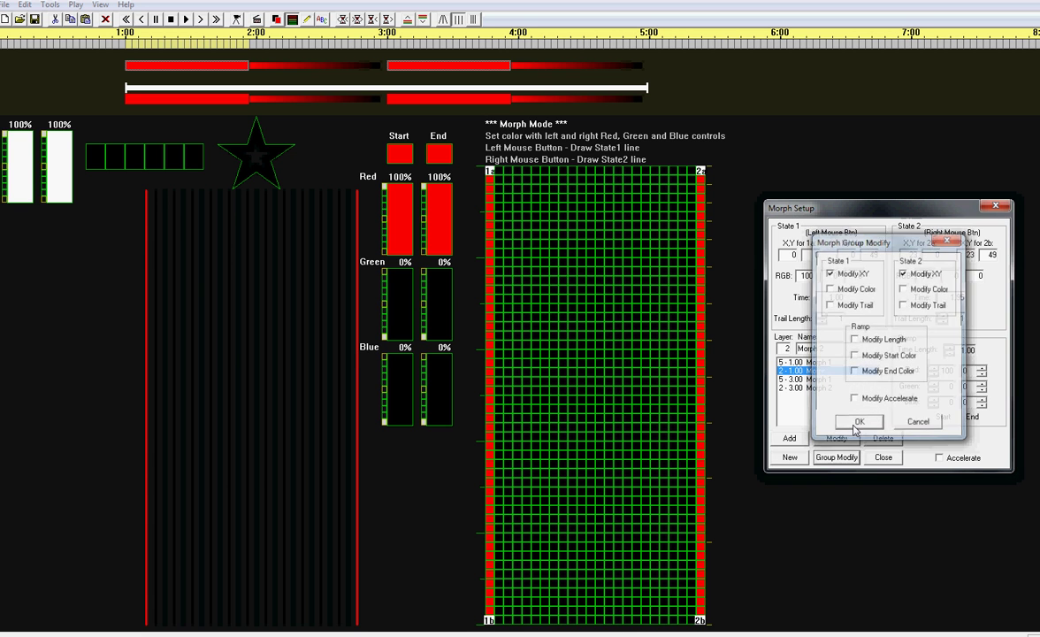
left_click(184, 19)
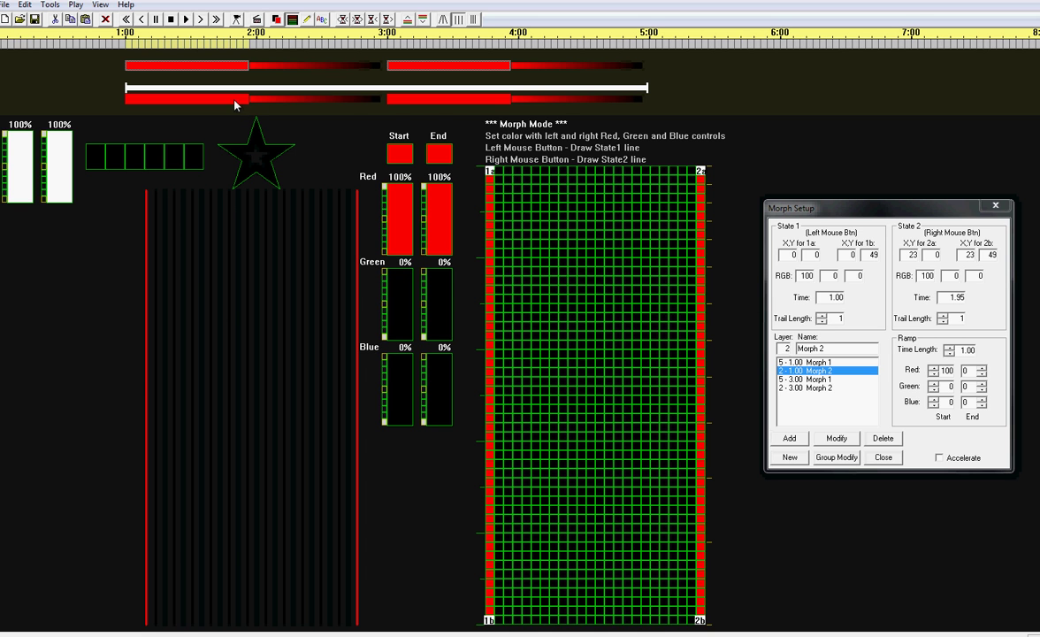
- Give the lower-track morphs Red 0, Green 100 start and end colours via Modify Color, then preview
left_click_drag(234, 106, 435, 115)
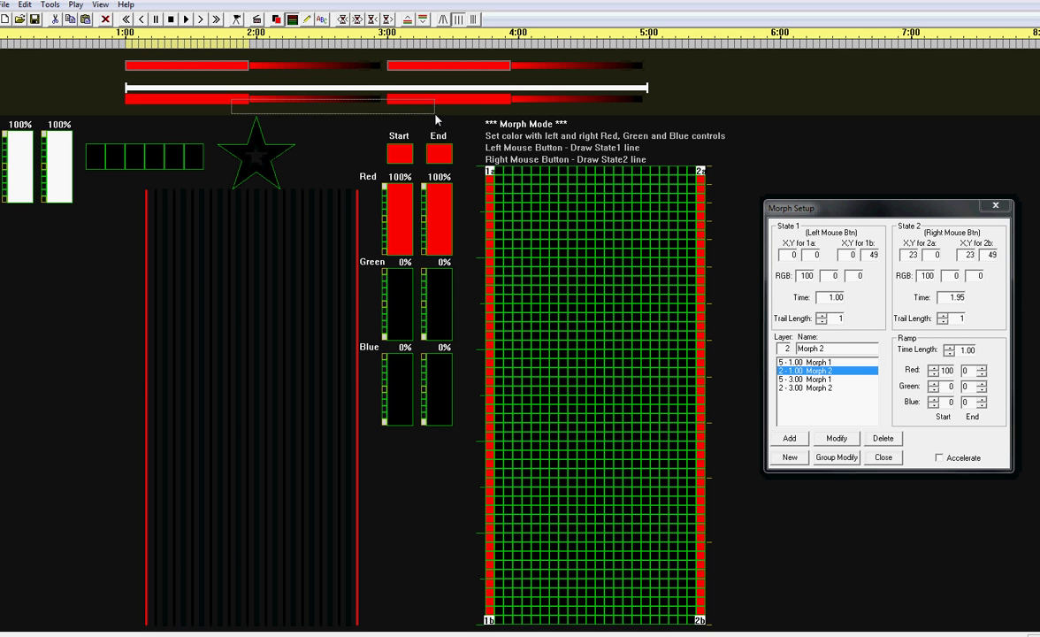
left_click(384, 256)
right_click(385, 255)
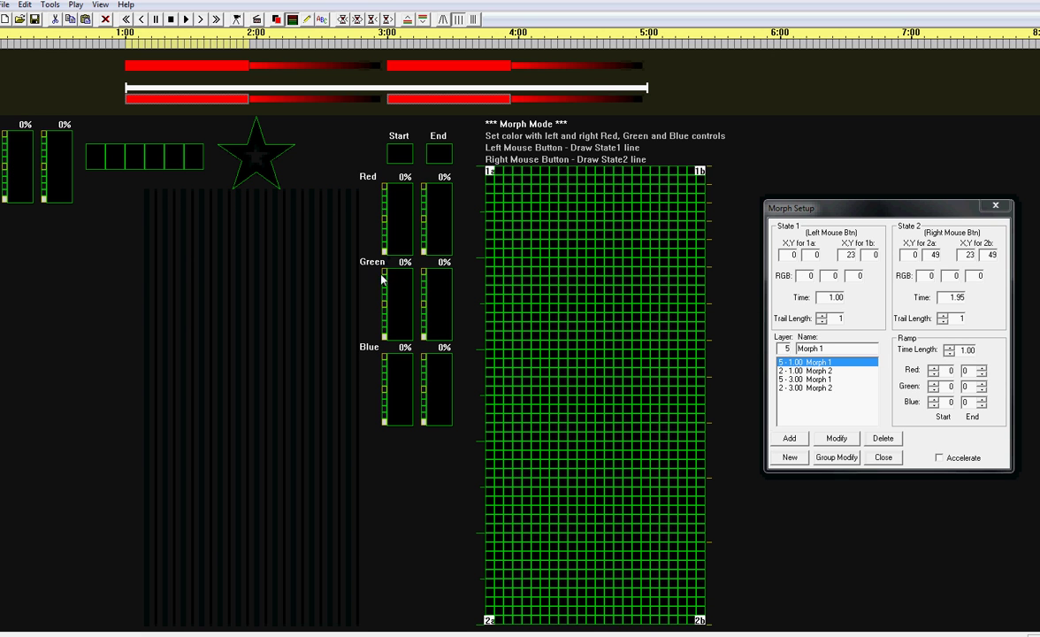
left_click(384, 274)
right_click(385, 274)
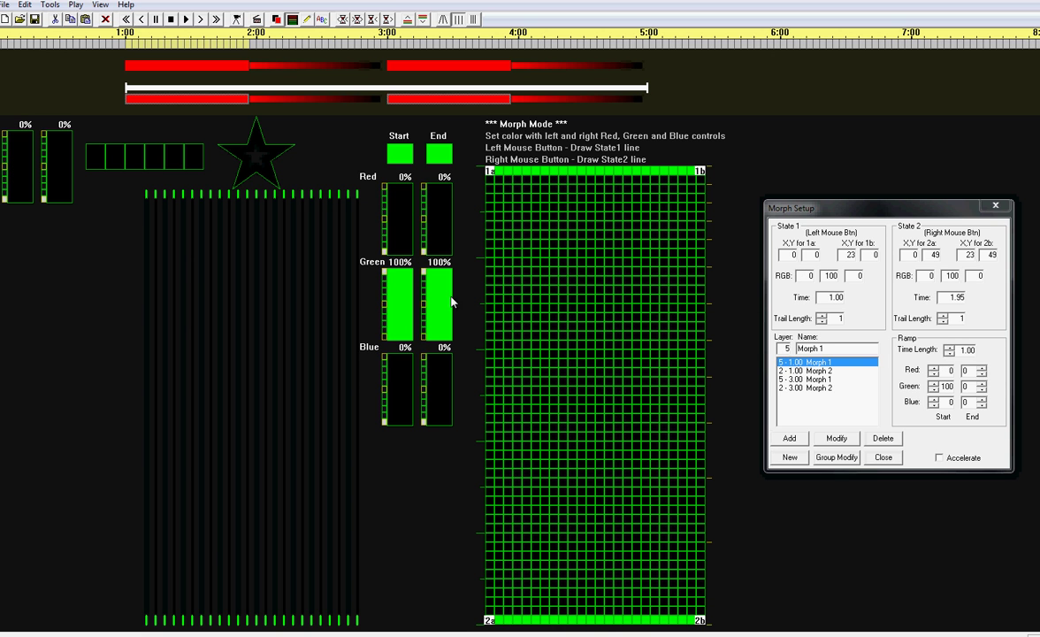
left_click(837, 457)
left_click(796, 395)
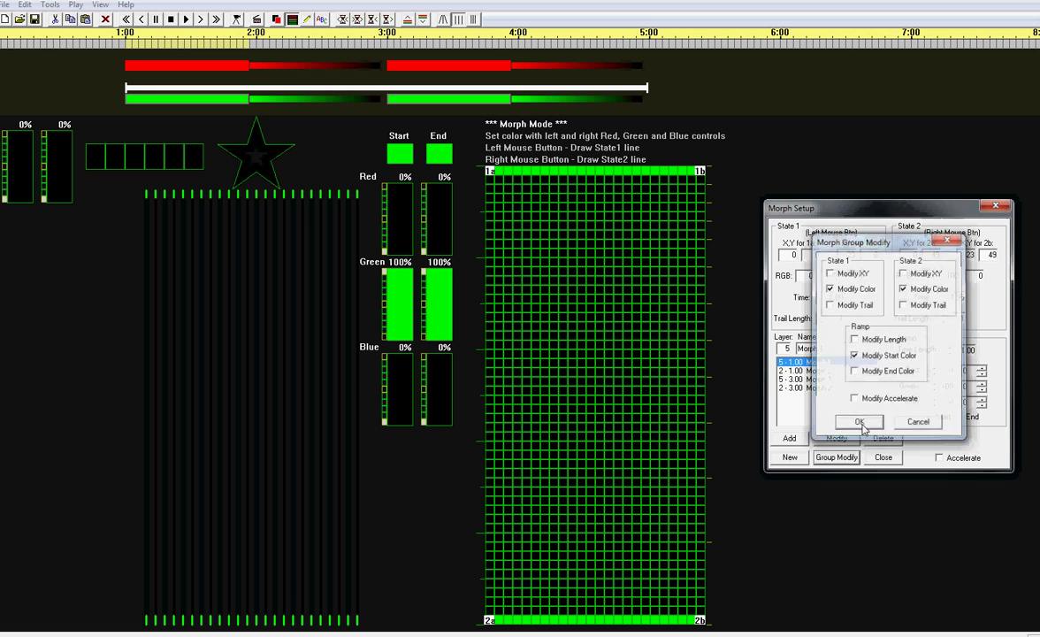
left_click(862, 423)
left_click(186, 18)
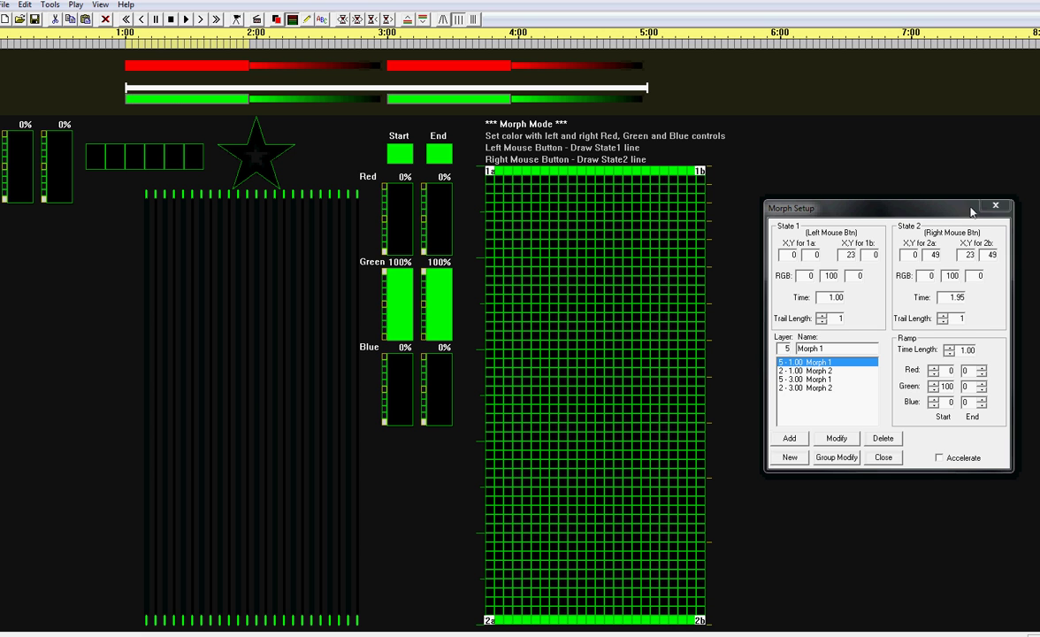
- Open TextMaskFun.sup without saving, play it, then load TextMaskMerryChristmas.sup
key("Escape")
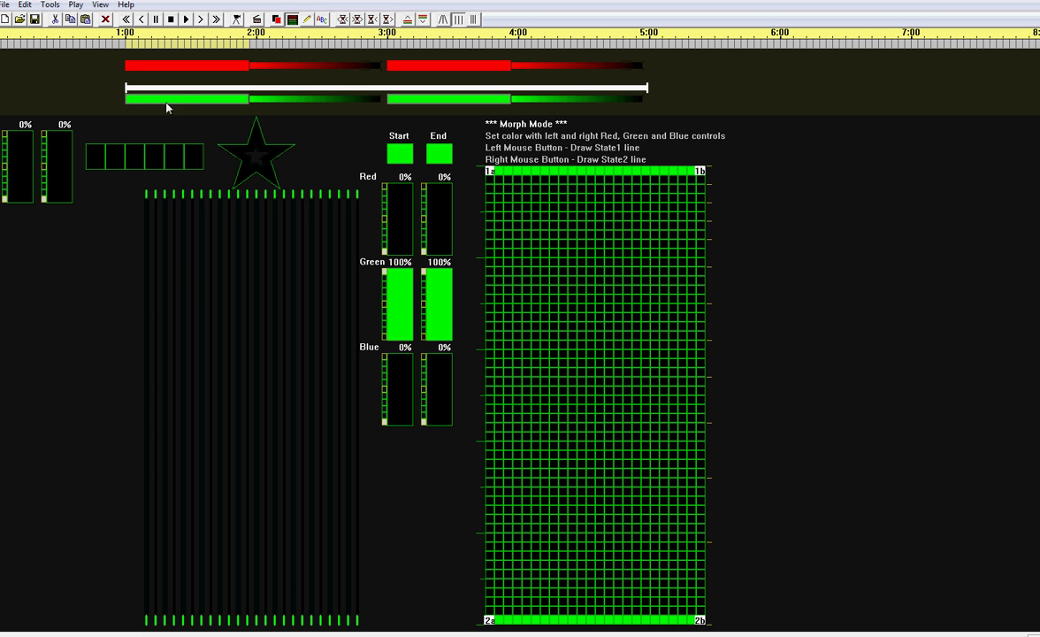
left_click(4, 5)
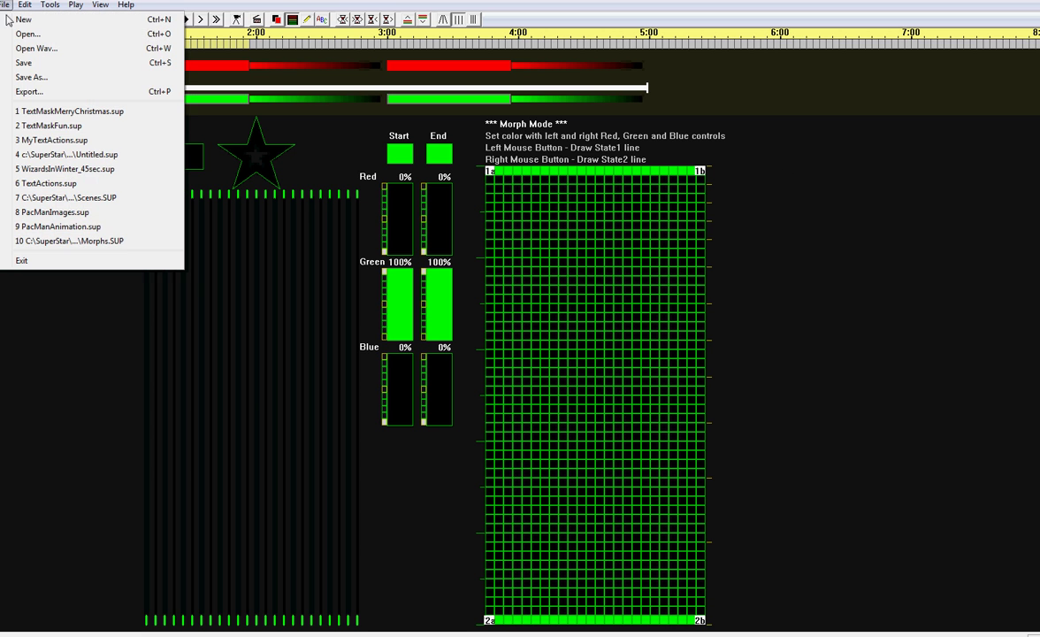
left_click(62, 125)
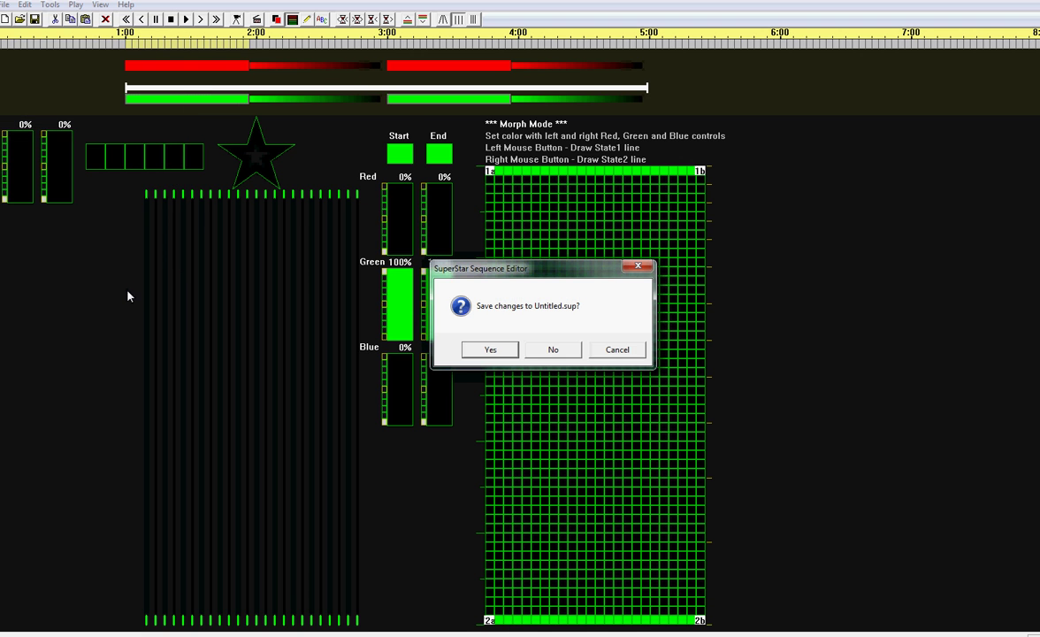
left_click(553, 349)
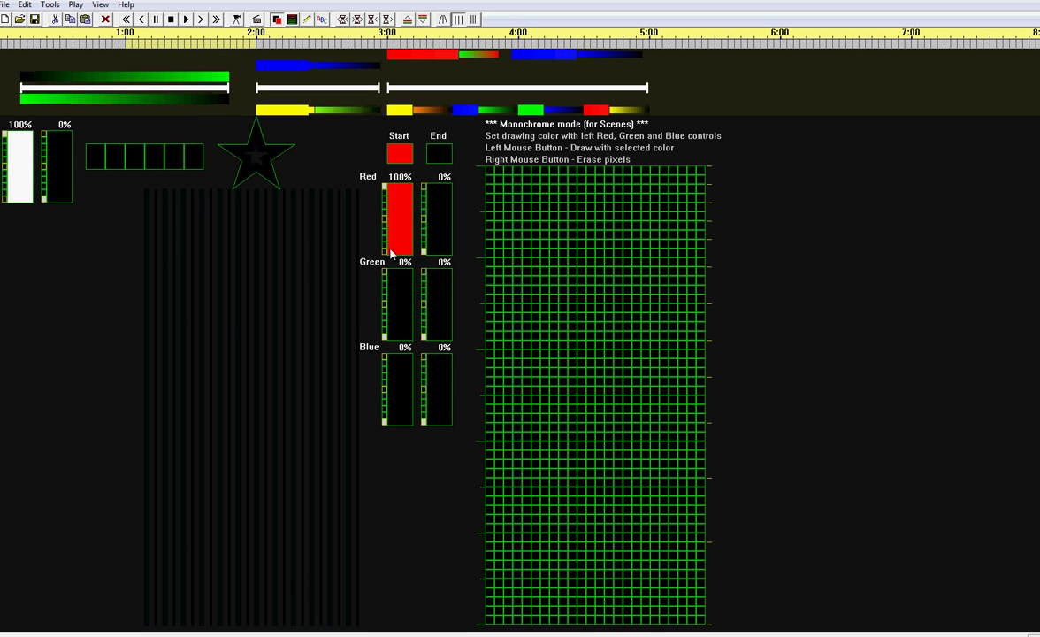
left_click(186, 20)
left_click(5, 9)
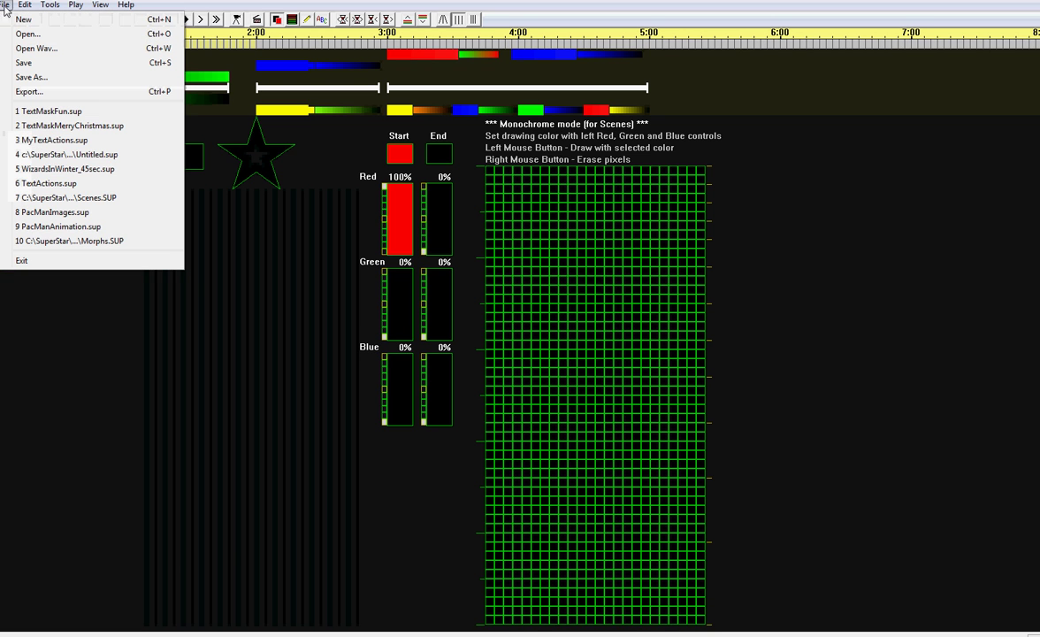
left_click(61, 131)
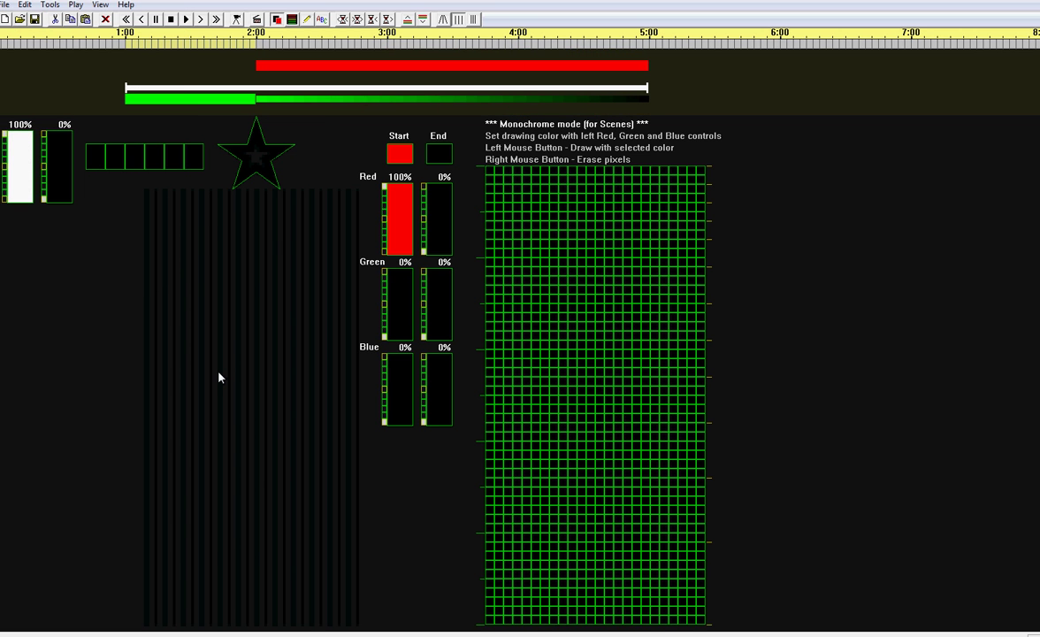
- Inspect the Merry text mask and green morph settings, then open the red 'Christmas' Text Action 2
double_click(247, 90)
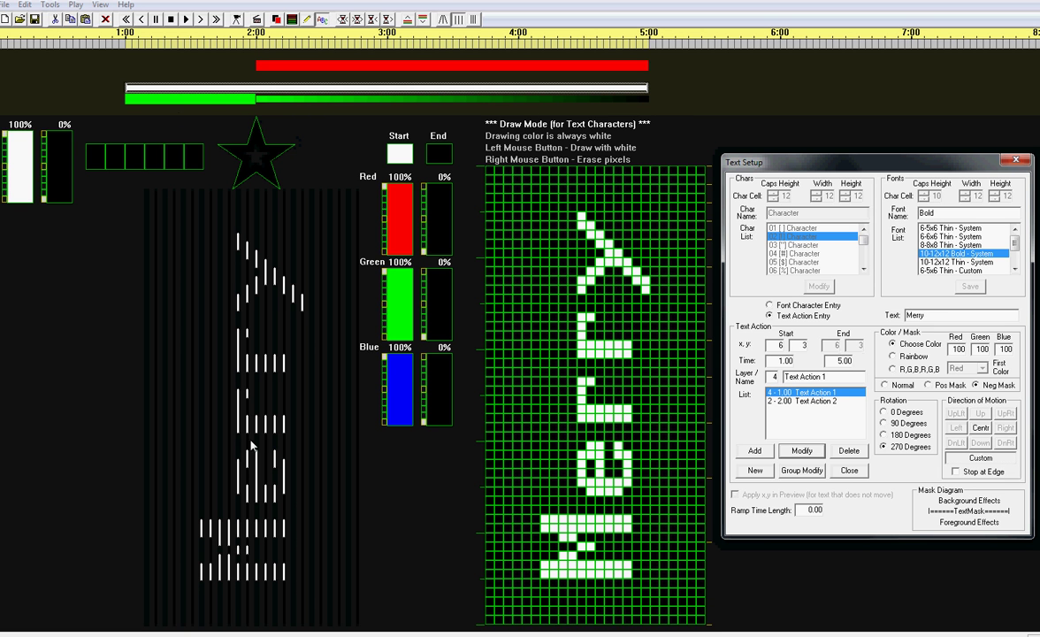
double_click(204, 100)
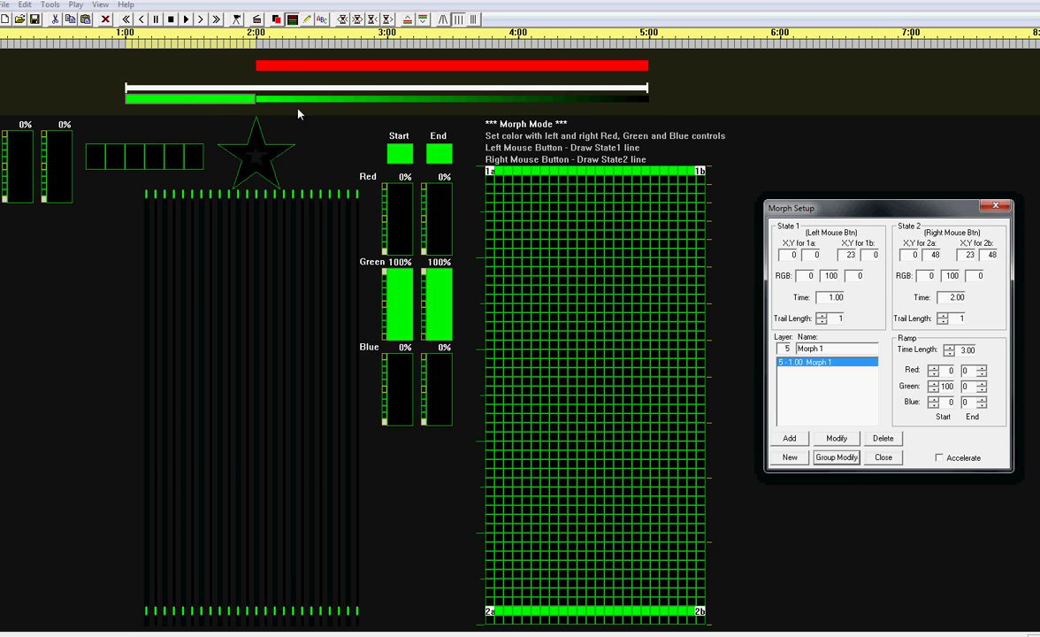
double_click(280, 63)
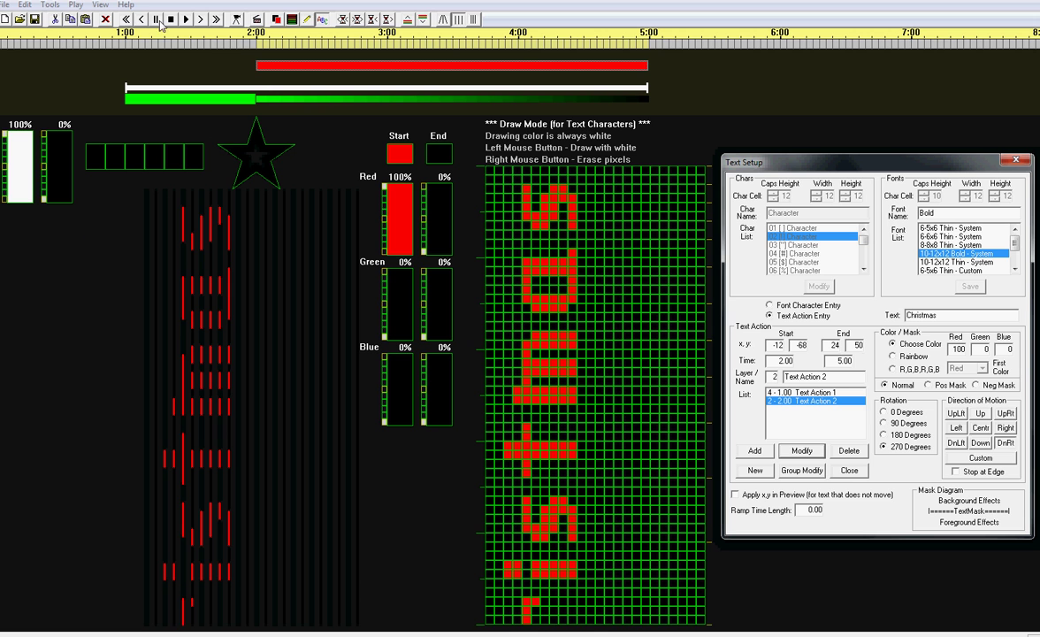
left_click(186, 19)
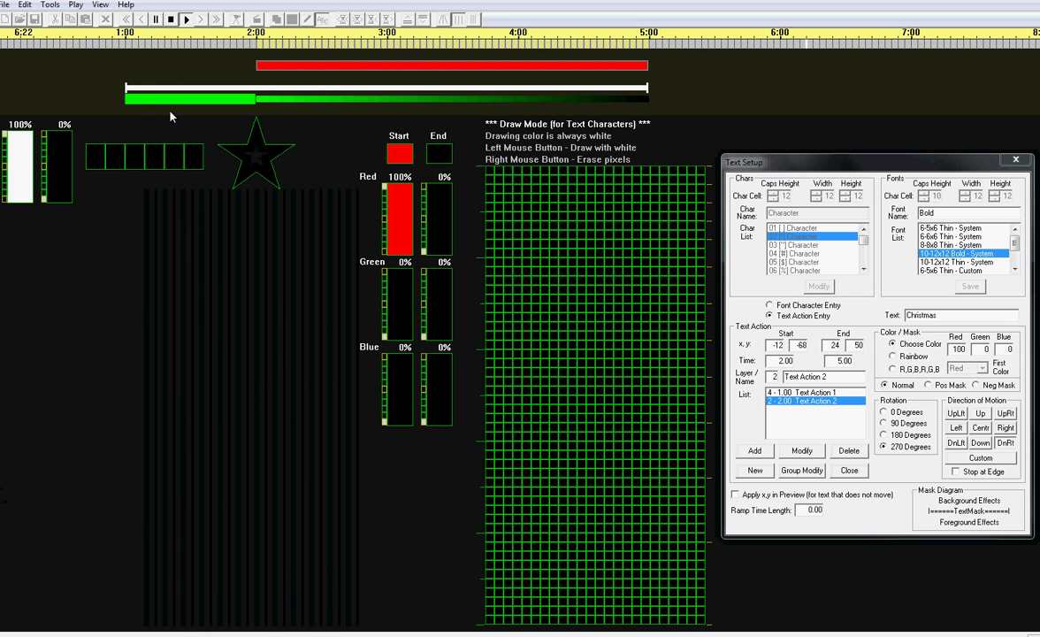
left_click(171, 19)
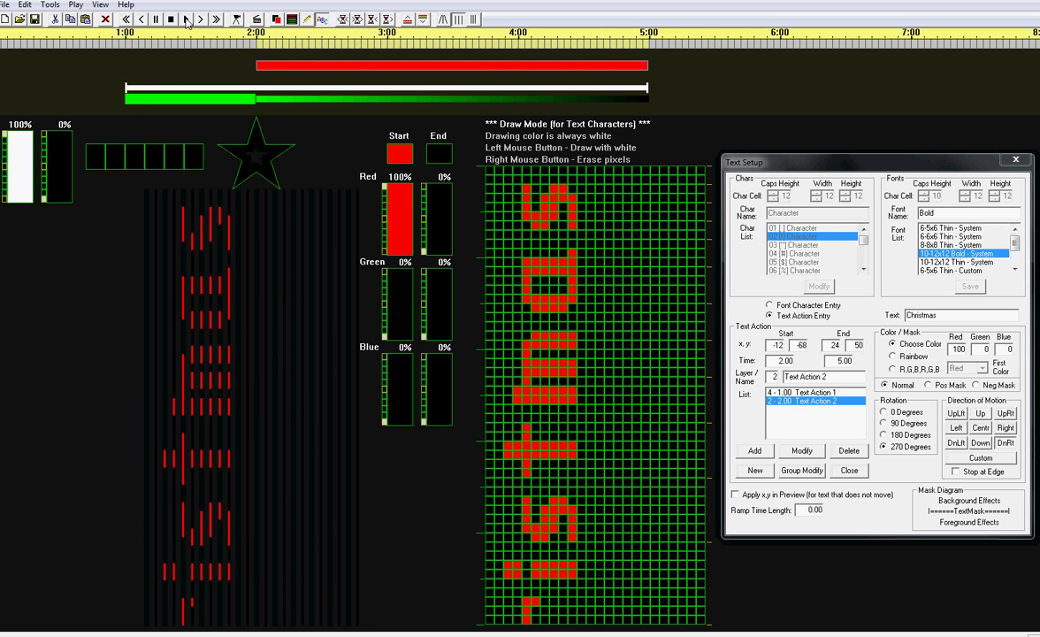